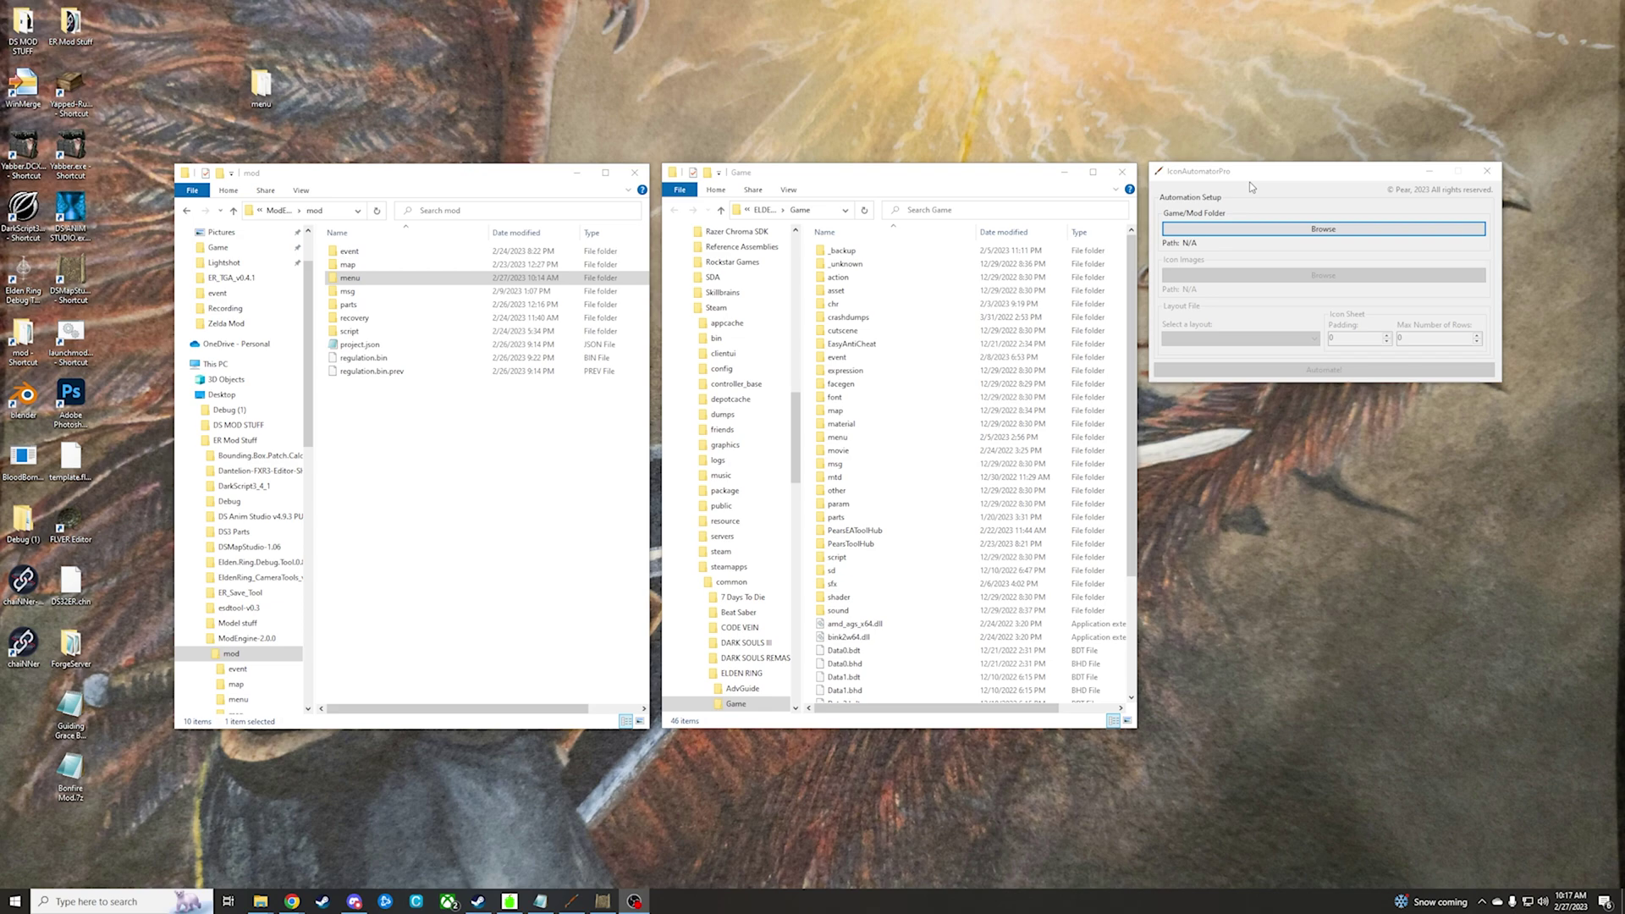
Look over the Elden Ring tools in the tool launcher, and switch to Discord to view the Pears Tool Launcher post.
click(1328, 227)
click(510, 904)
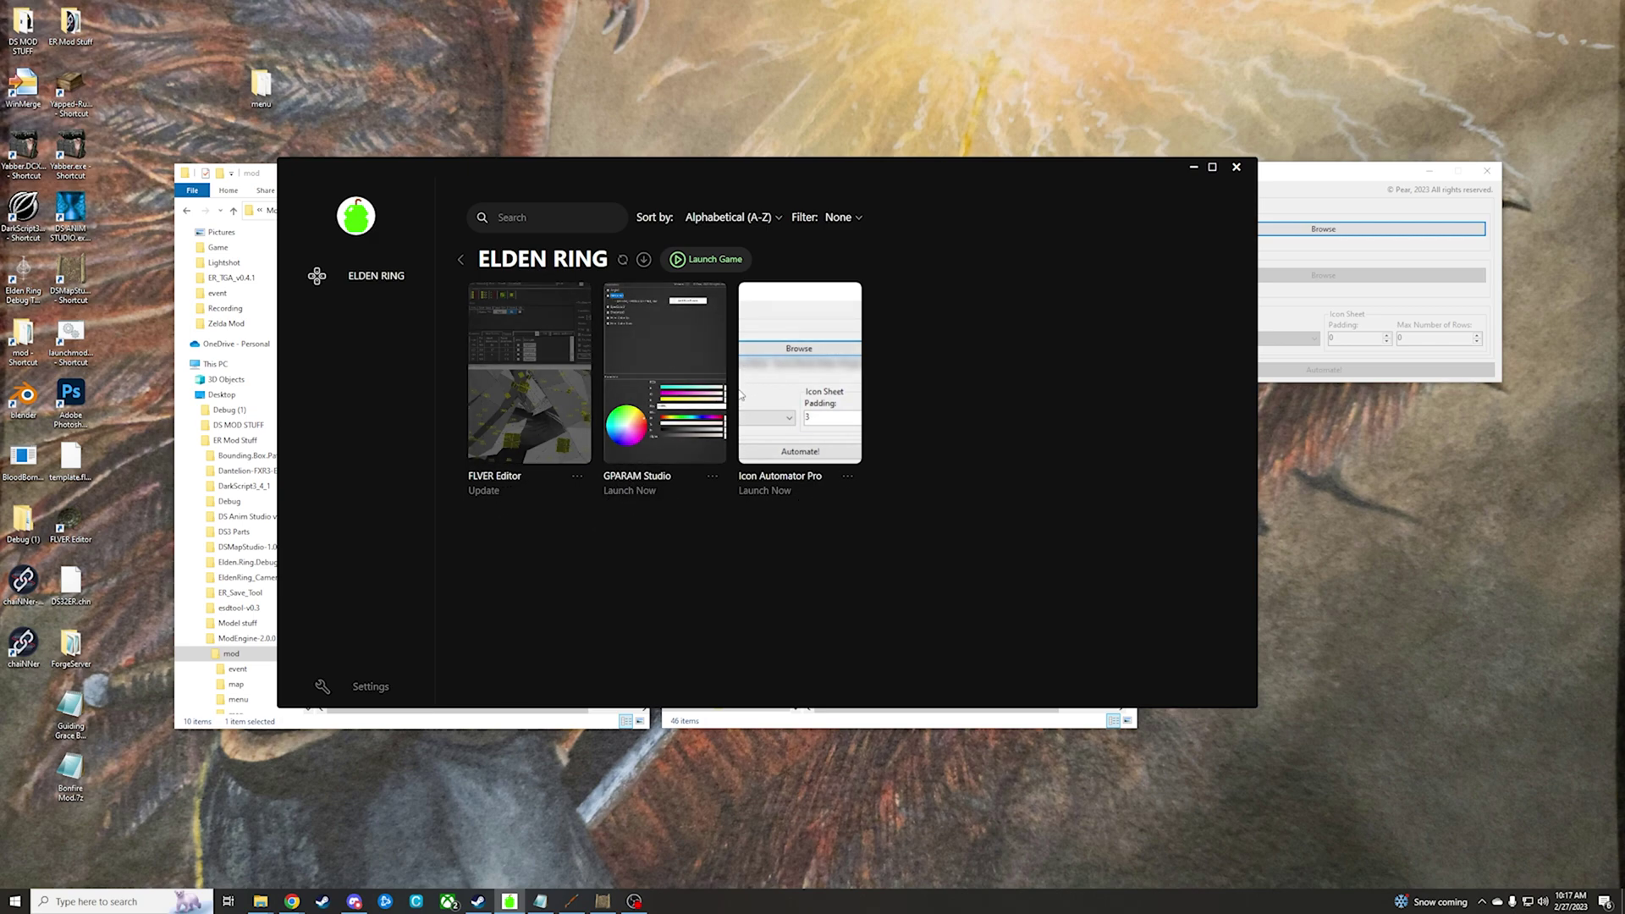
click(1193, 167)
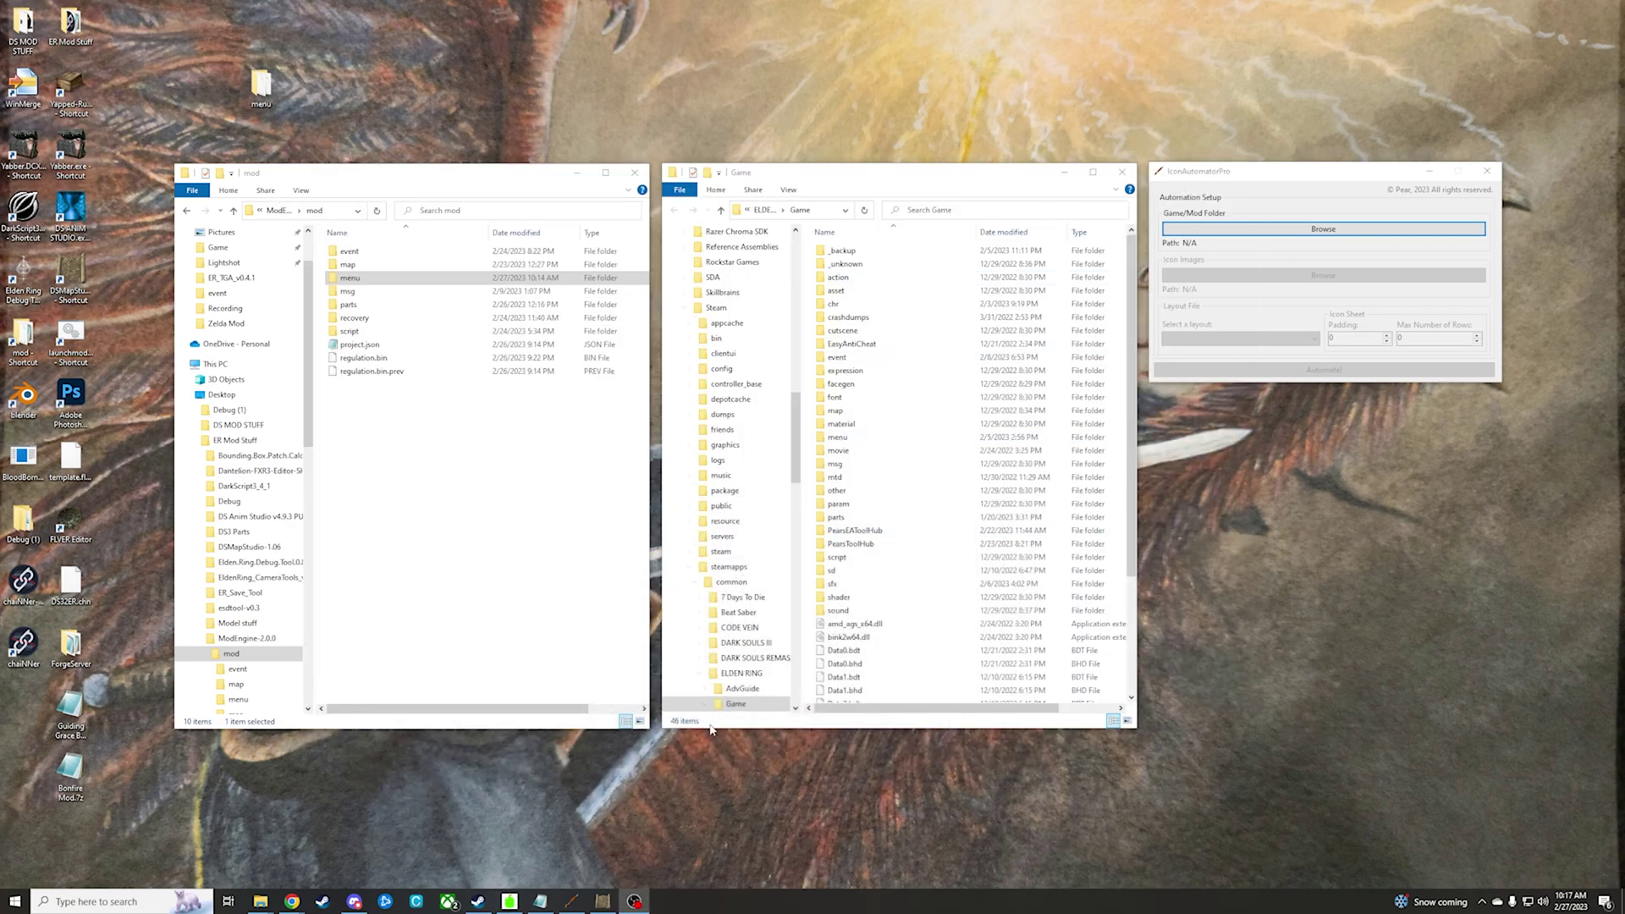
click(354, 901)
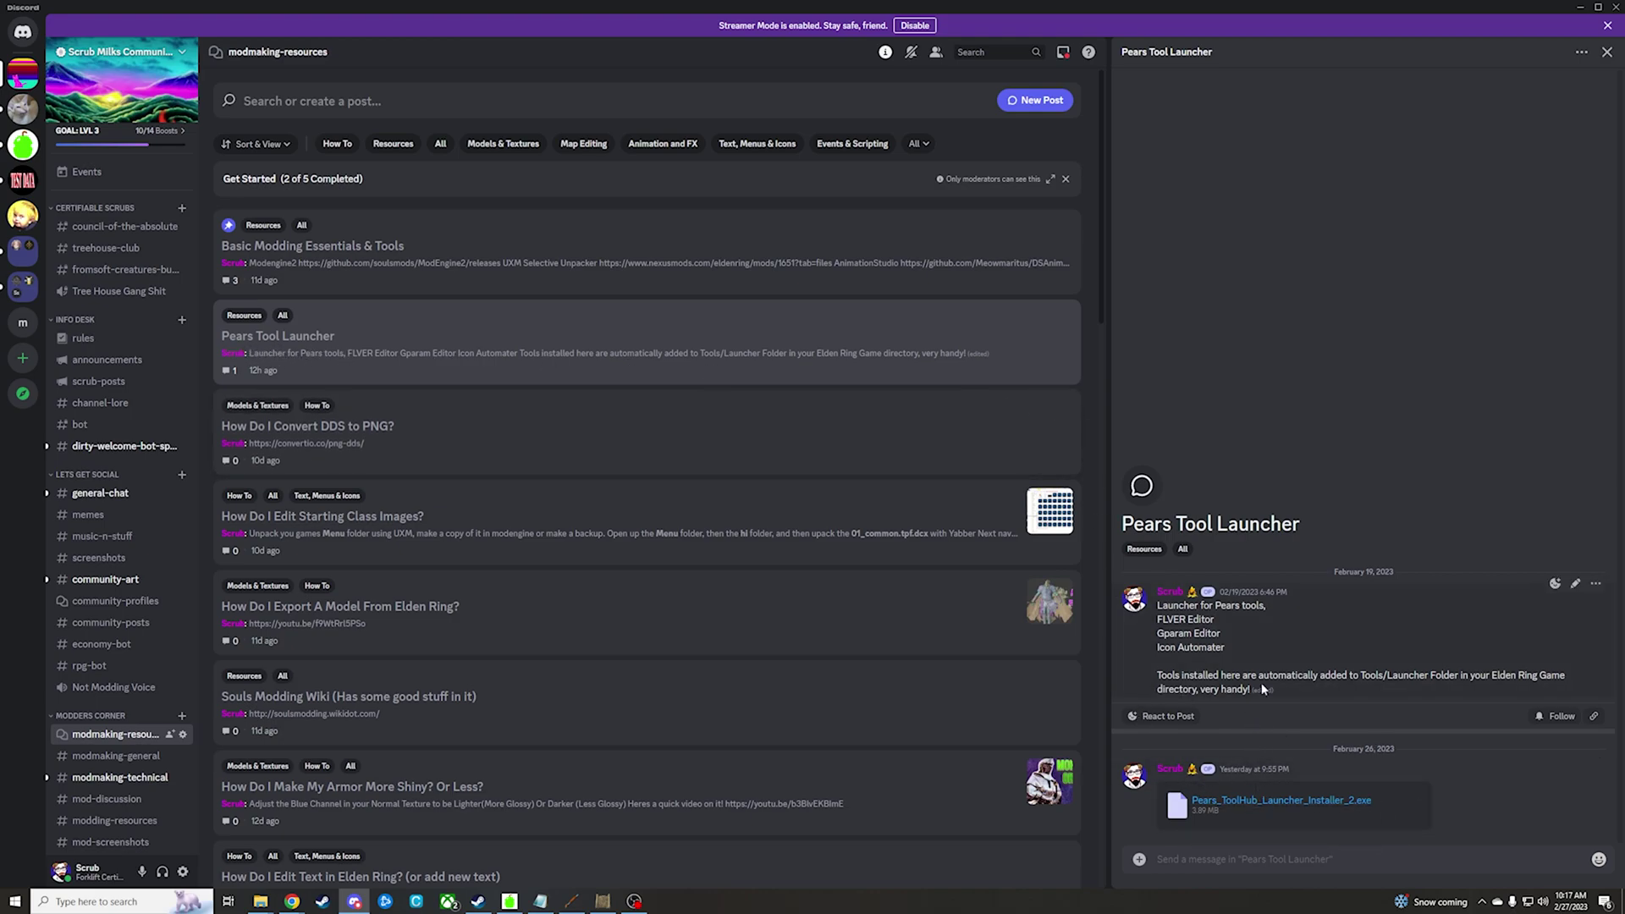
click(1582, 12)
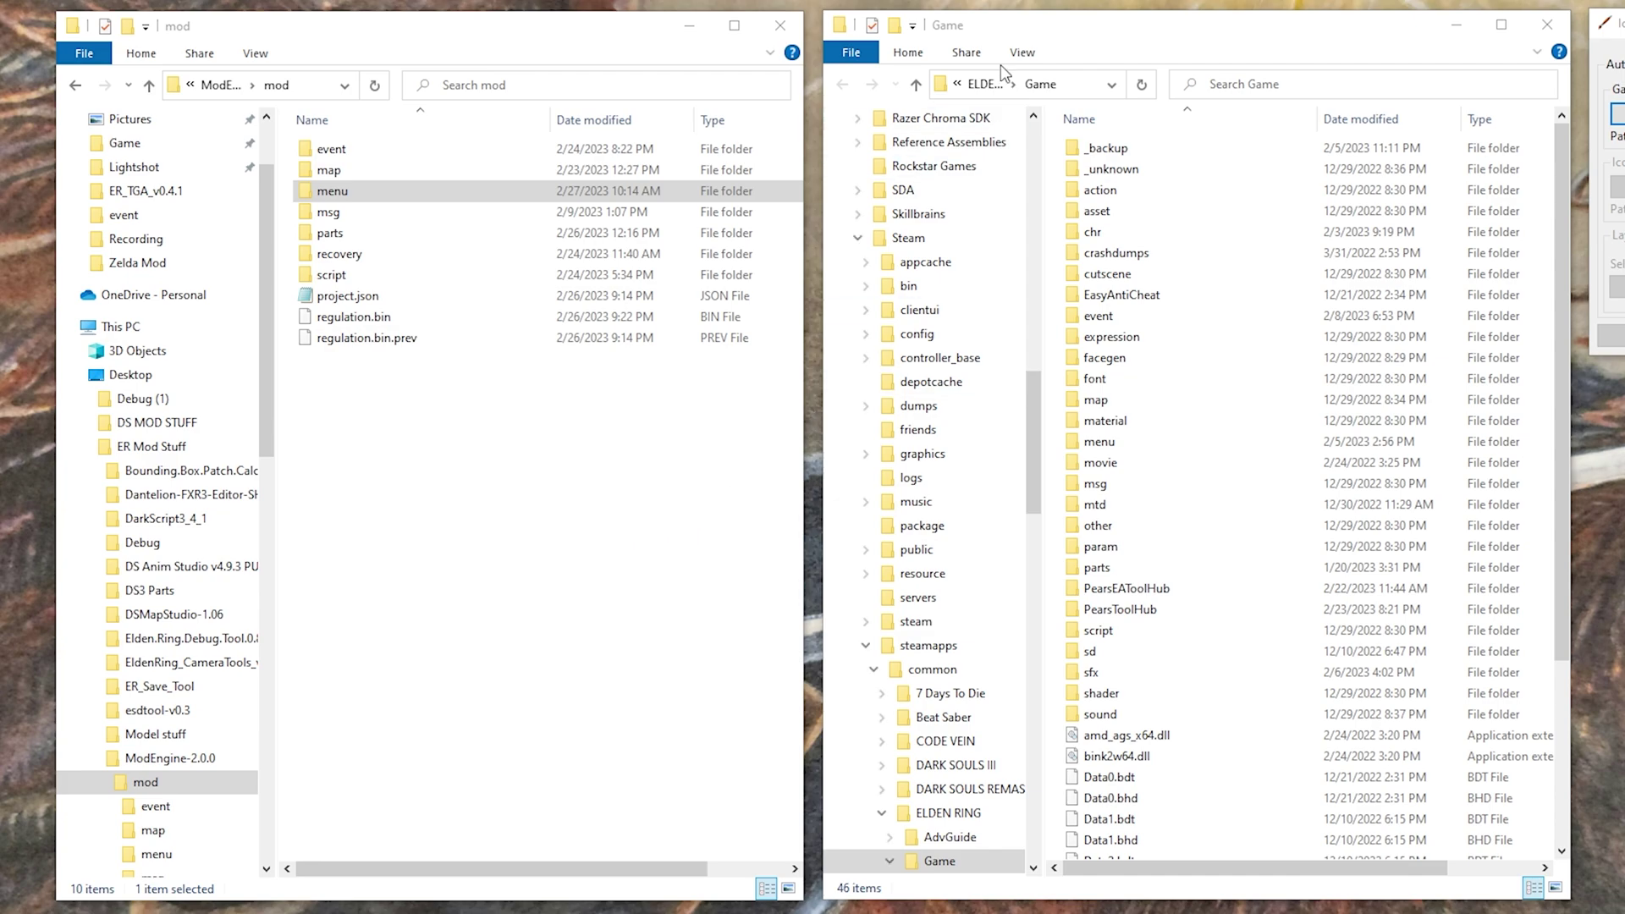
Compare the menu folders of the Game directory and the mod directory, and close the Game folder window.
click(1036, 53)
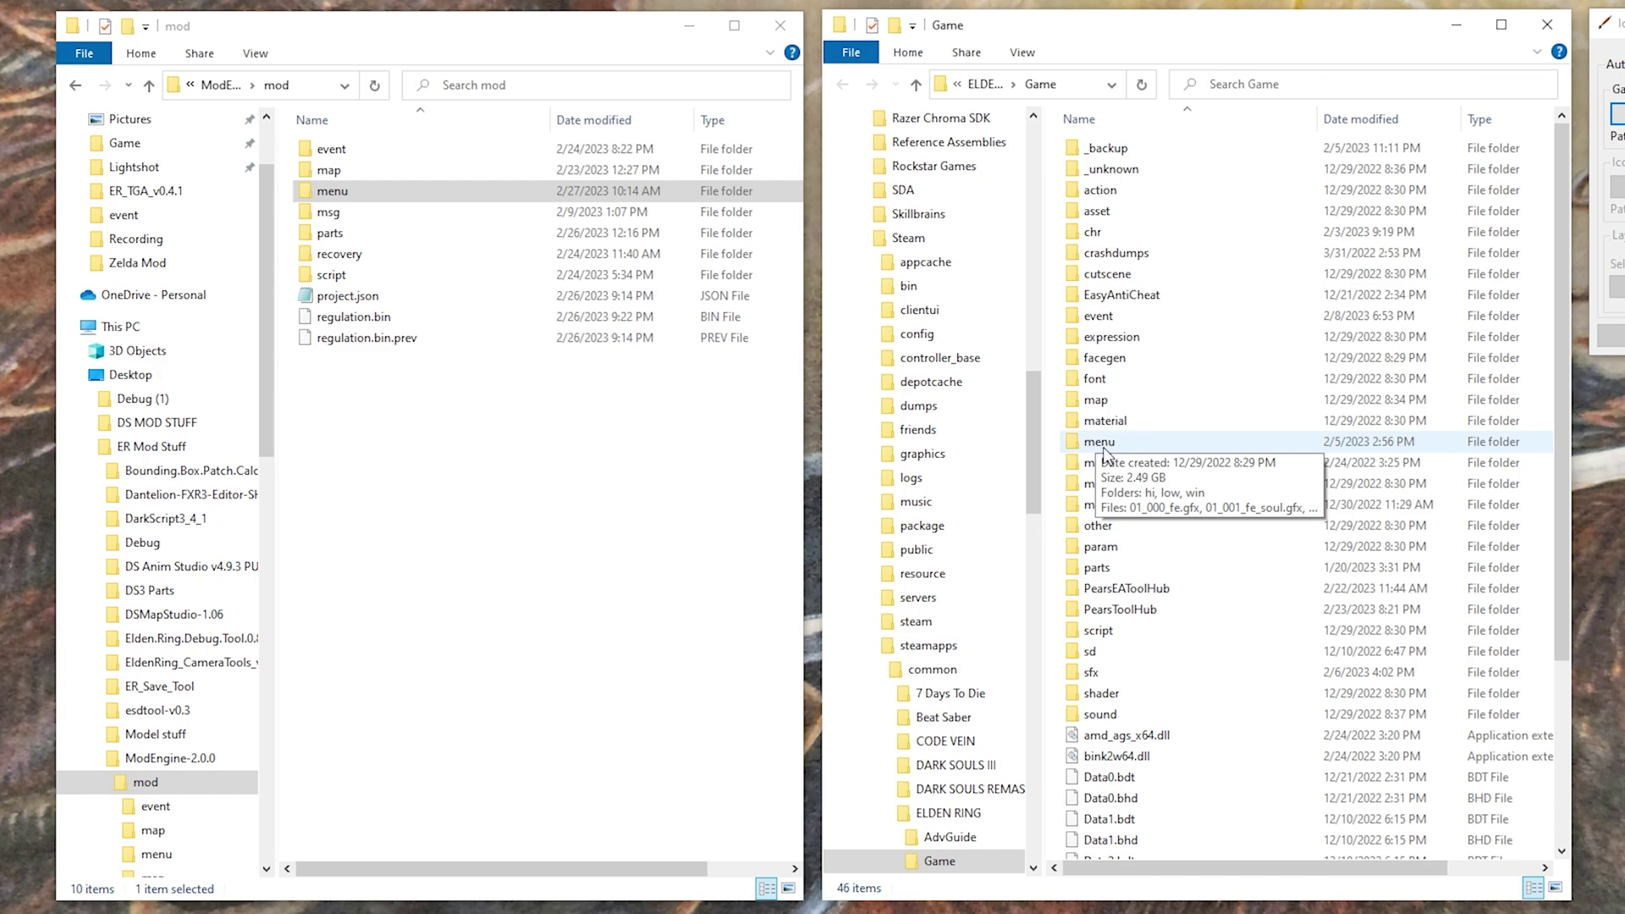
double_click(1135, 442)
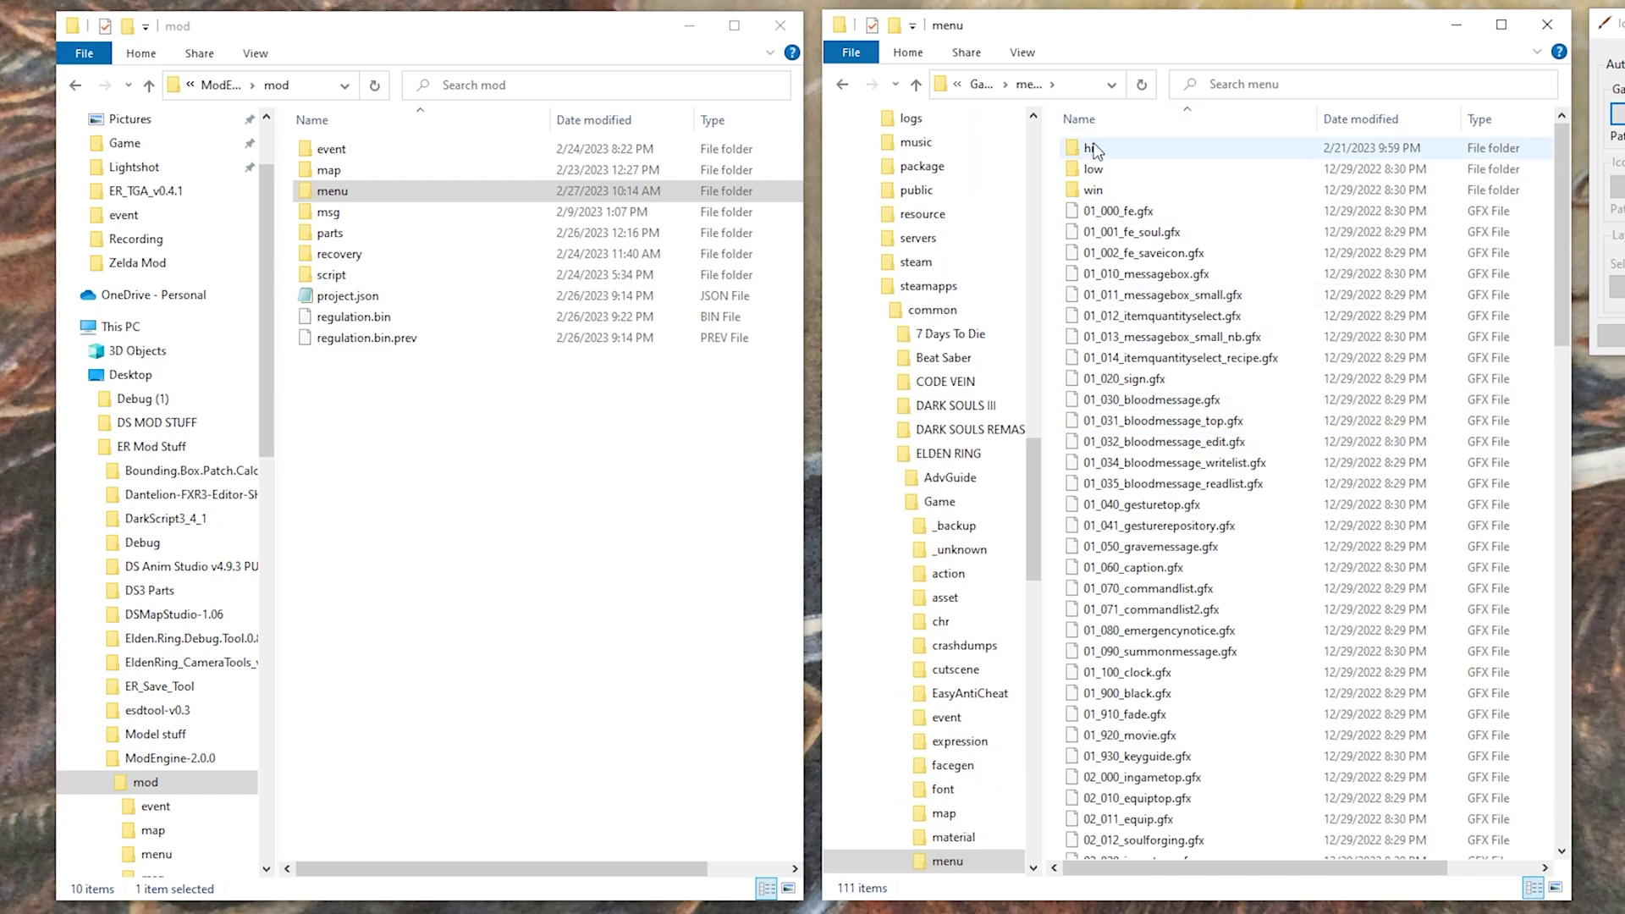
click(1100, 152)
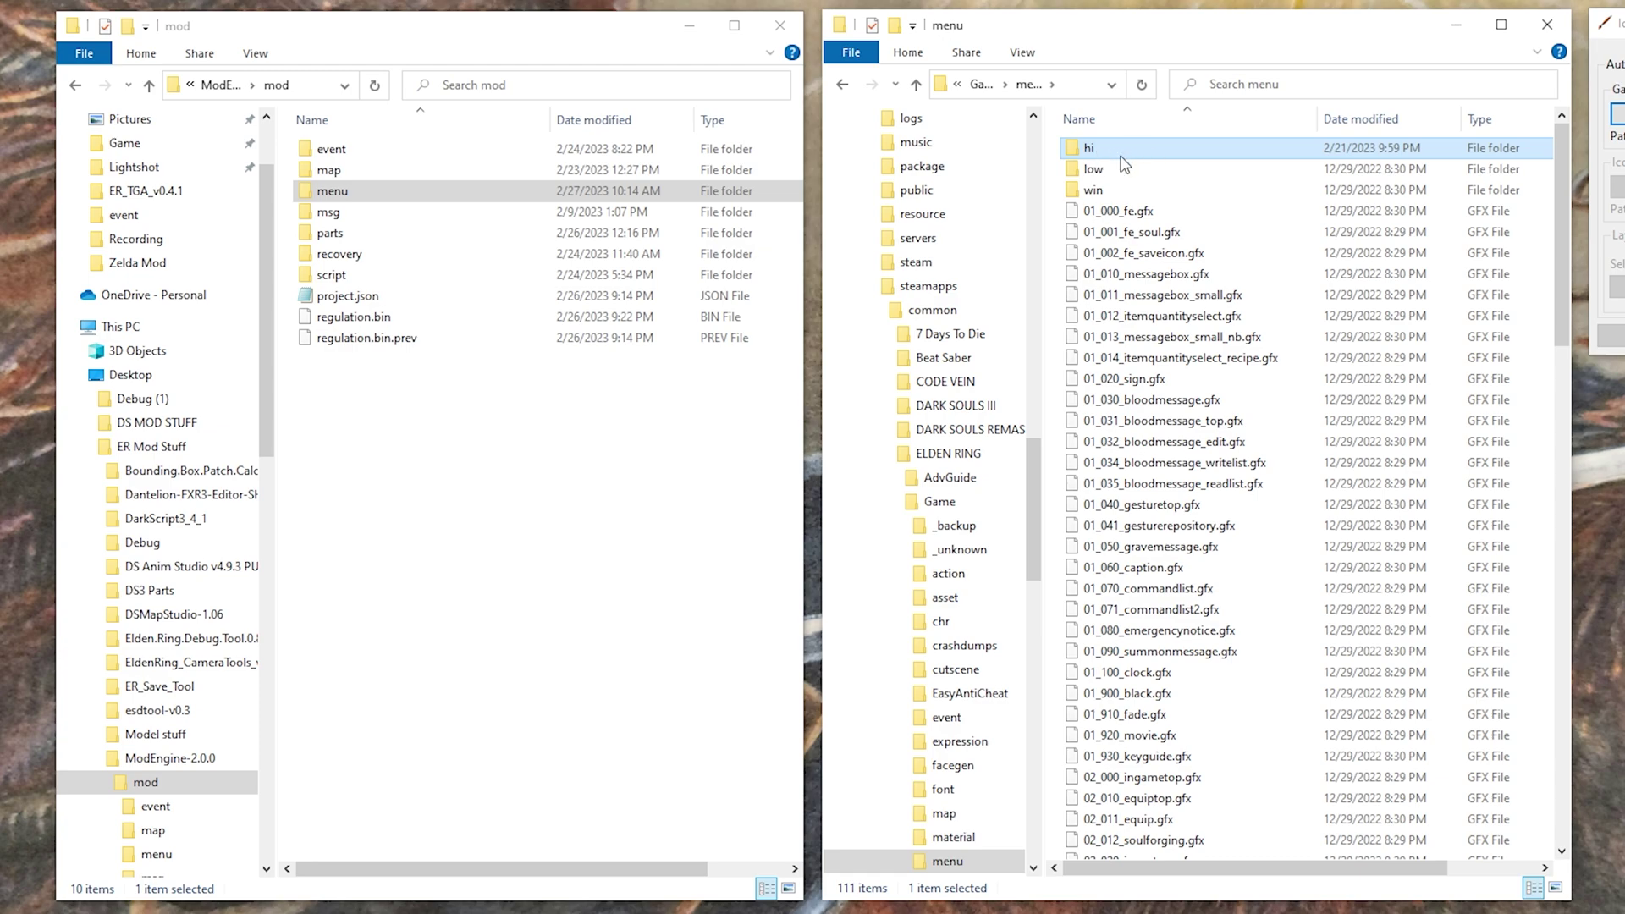
double_click(422, 192)
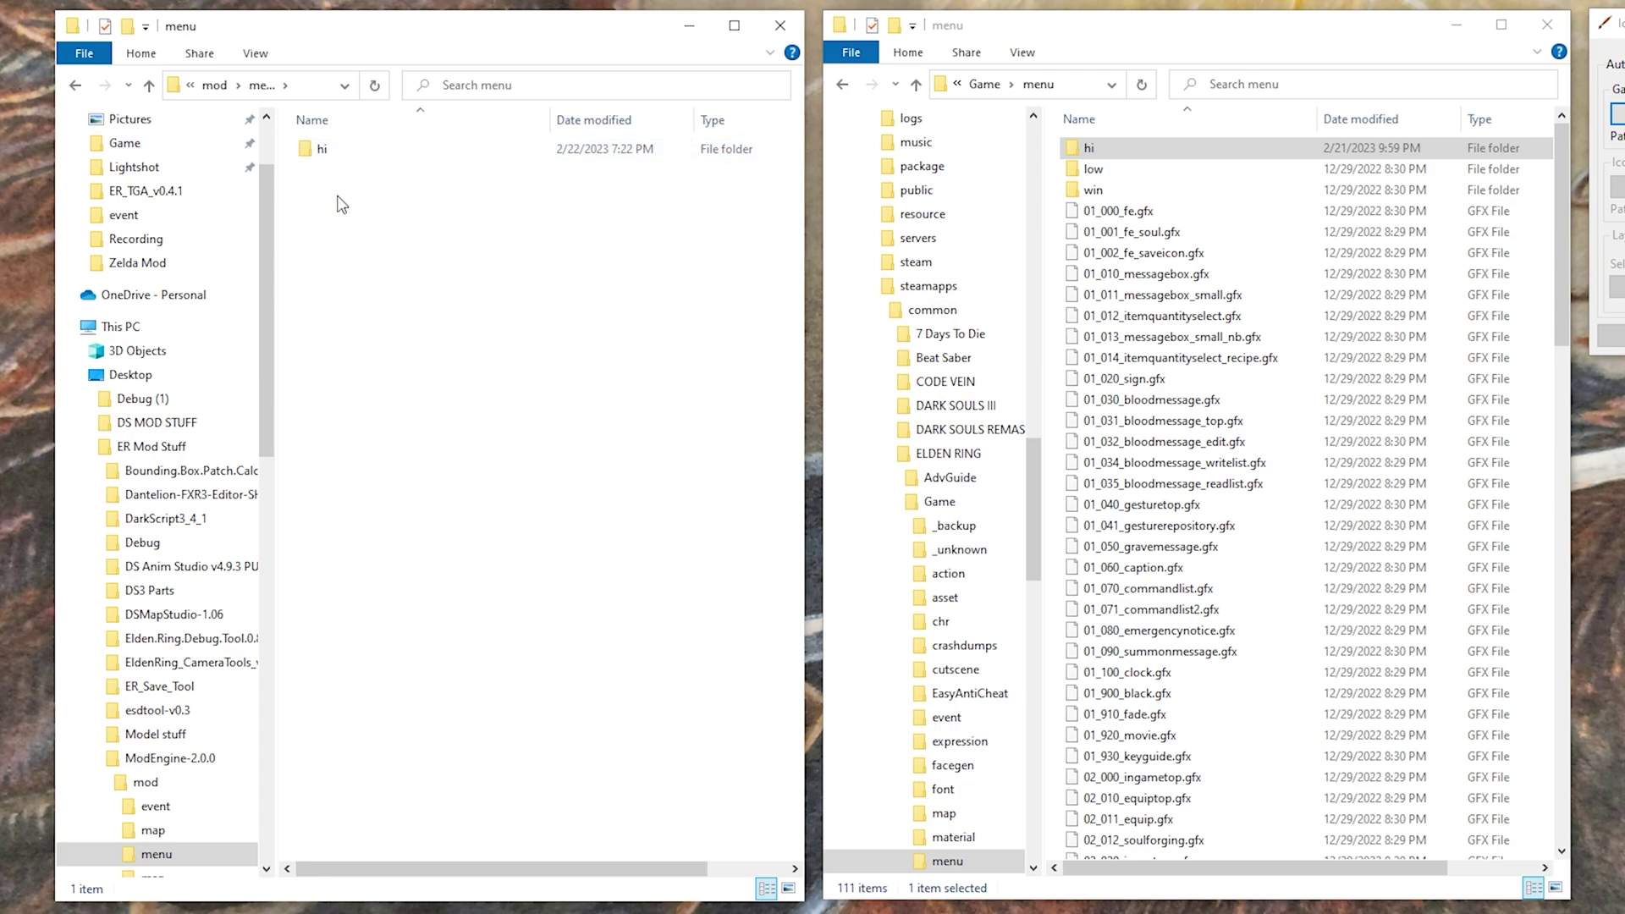
click(150, 86)
click(1125, 50)
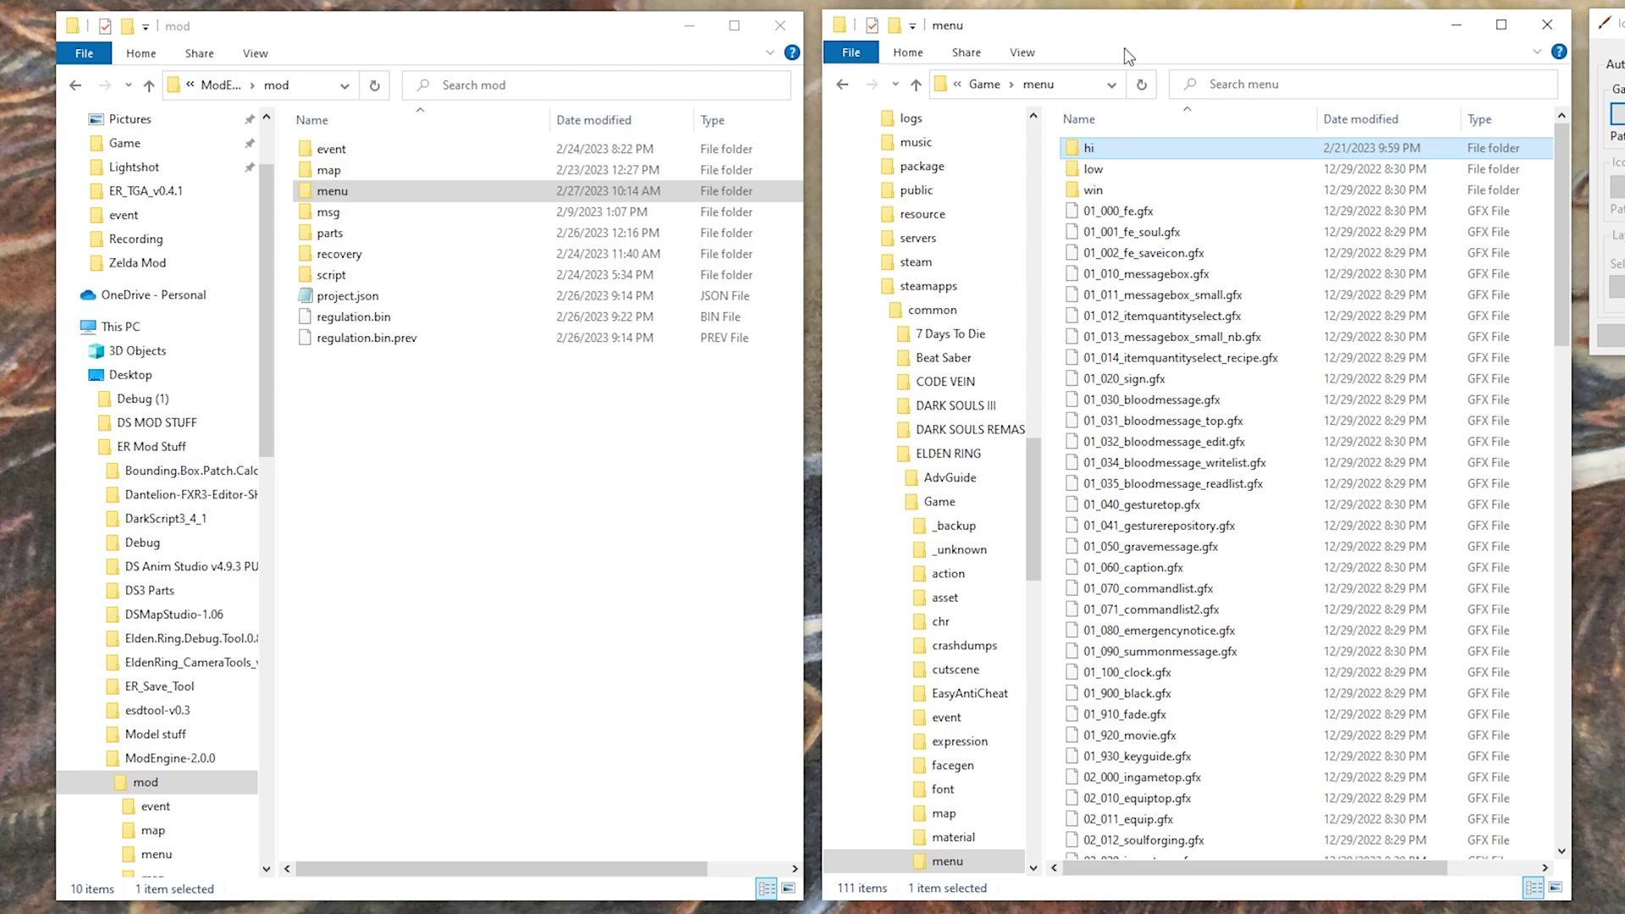
click(1548, 32)
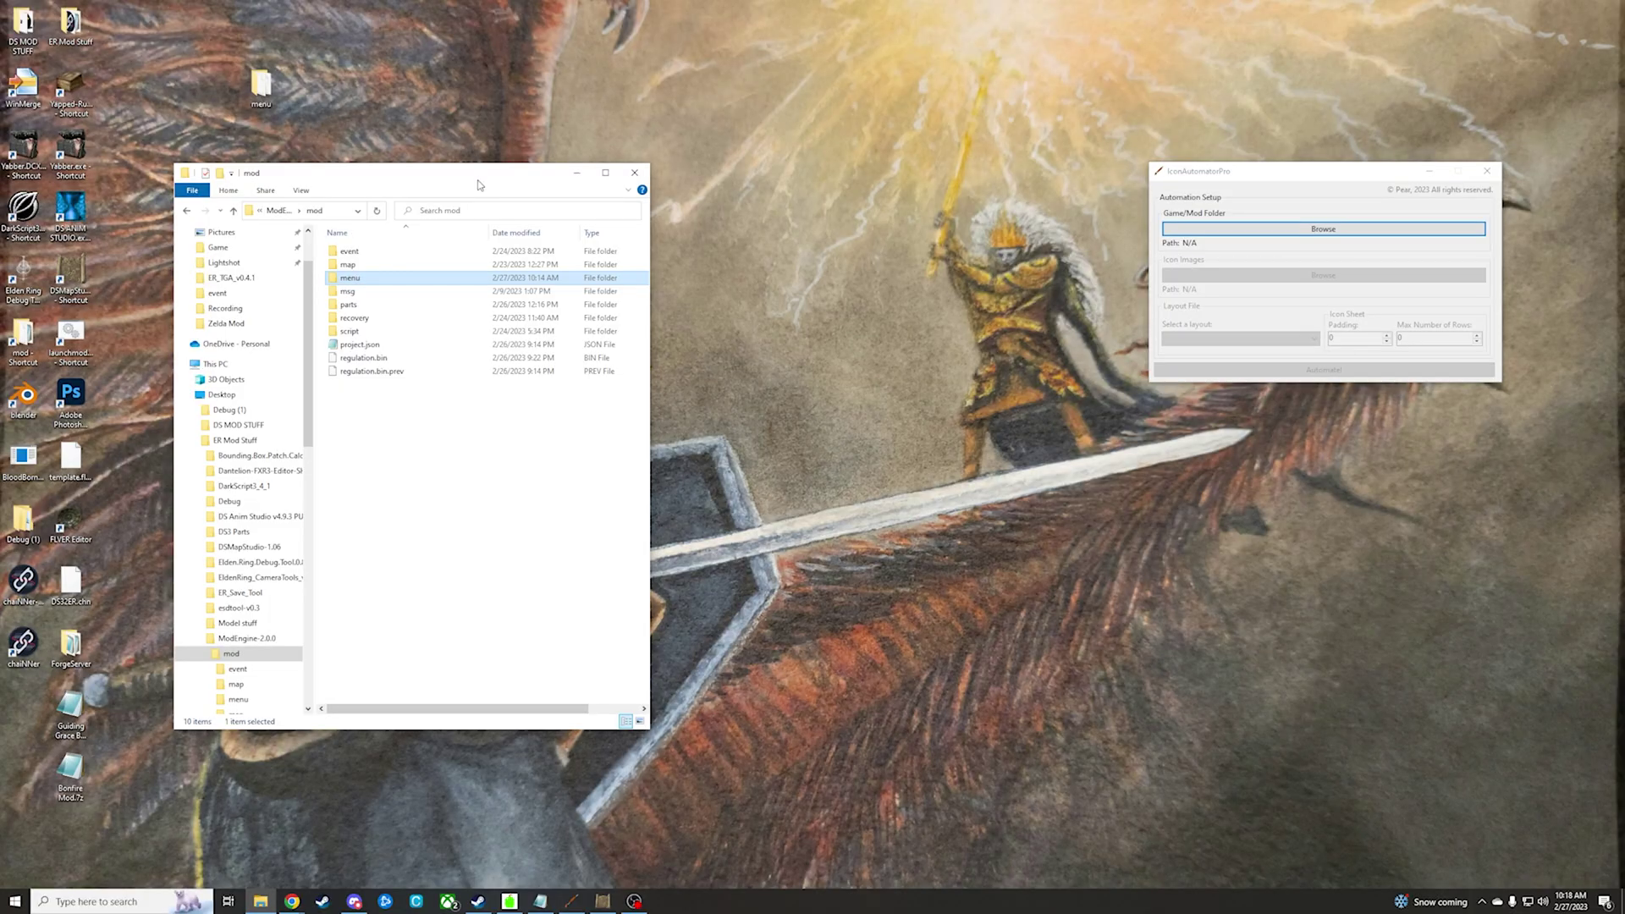
Place the mod folder and IconAutomatorPro windows side by side, and examine the MENU_Knowledge DDS icons in the Zelda Mod folder.
drag(533, 45, 997, 33)
drag(1233, 173, 1039, 171)
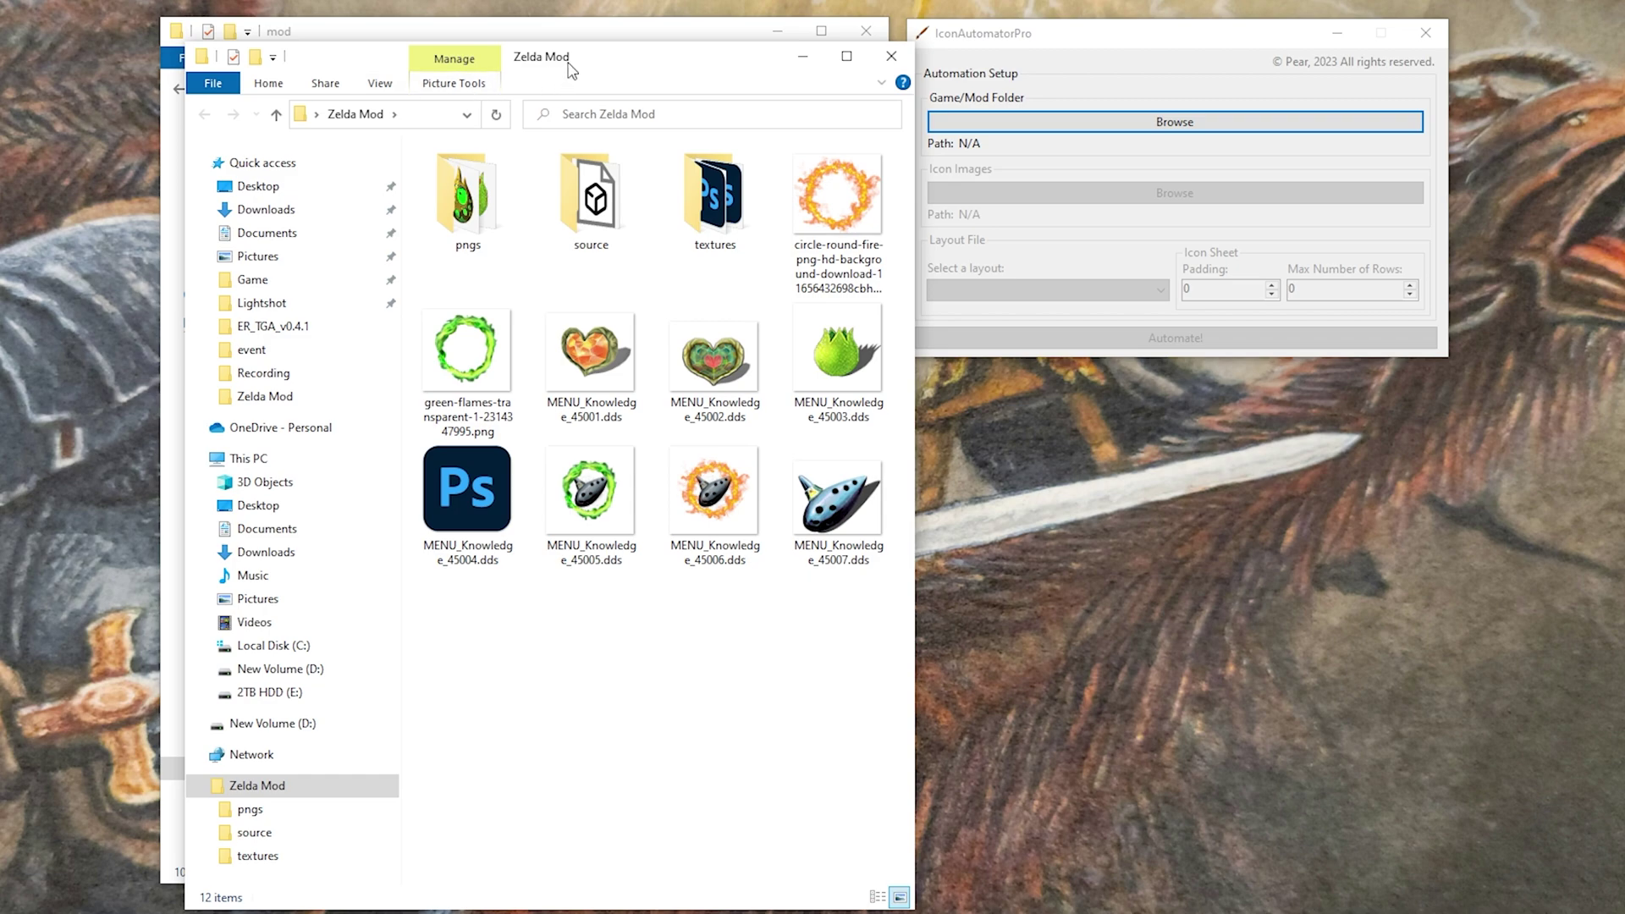
drag(562, 63, 673, 9)
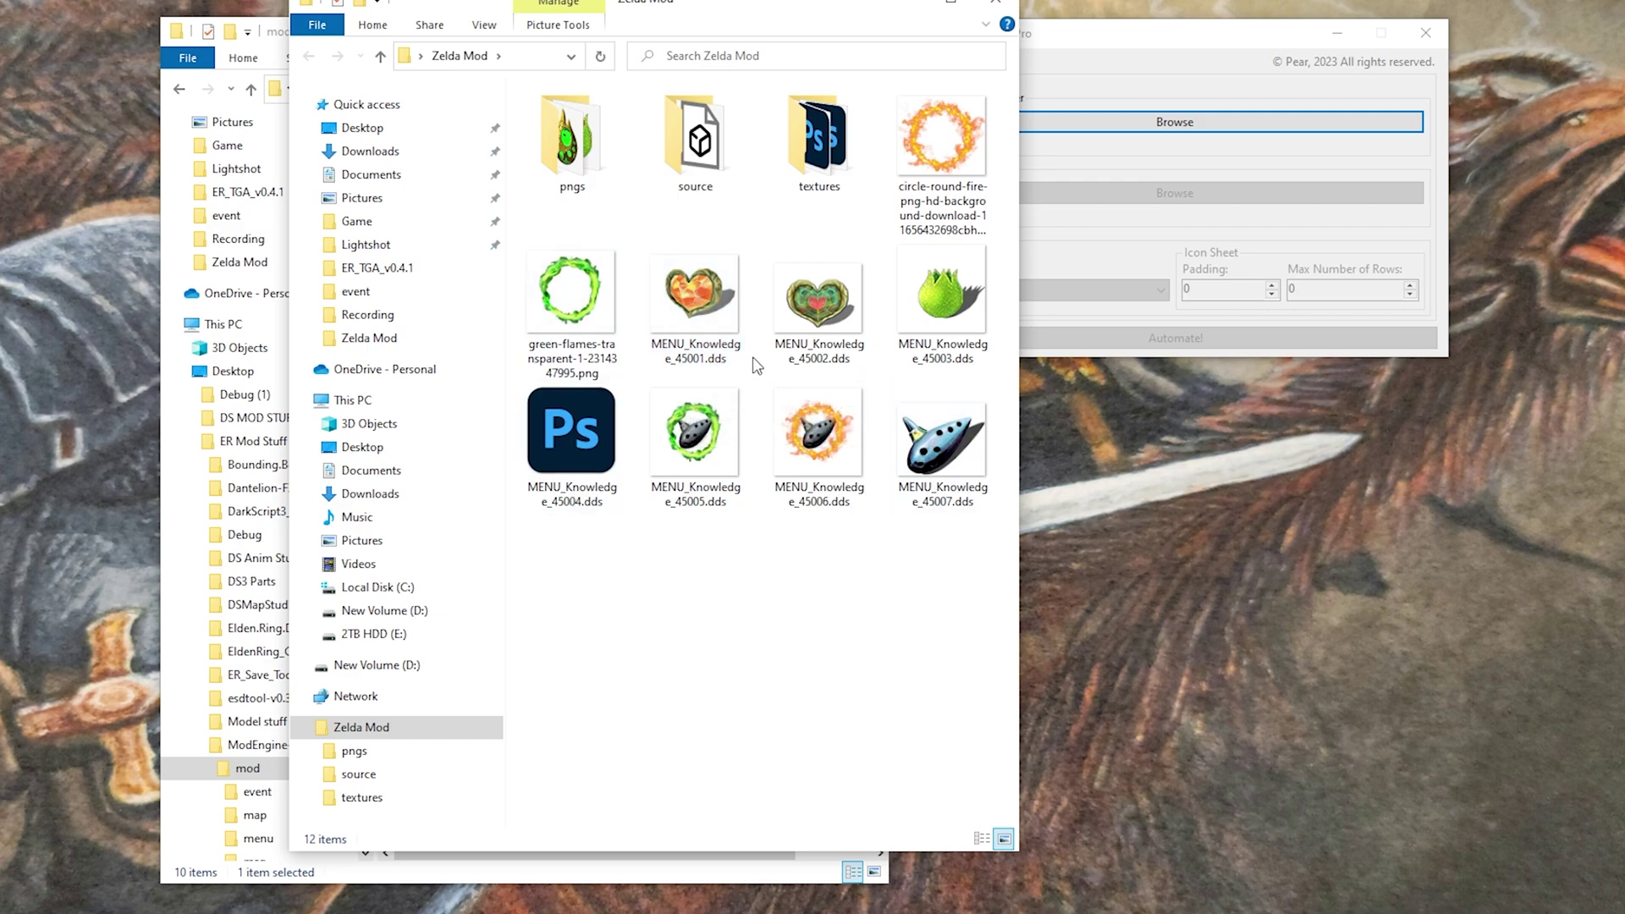
mouse_move(688, 368)
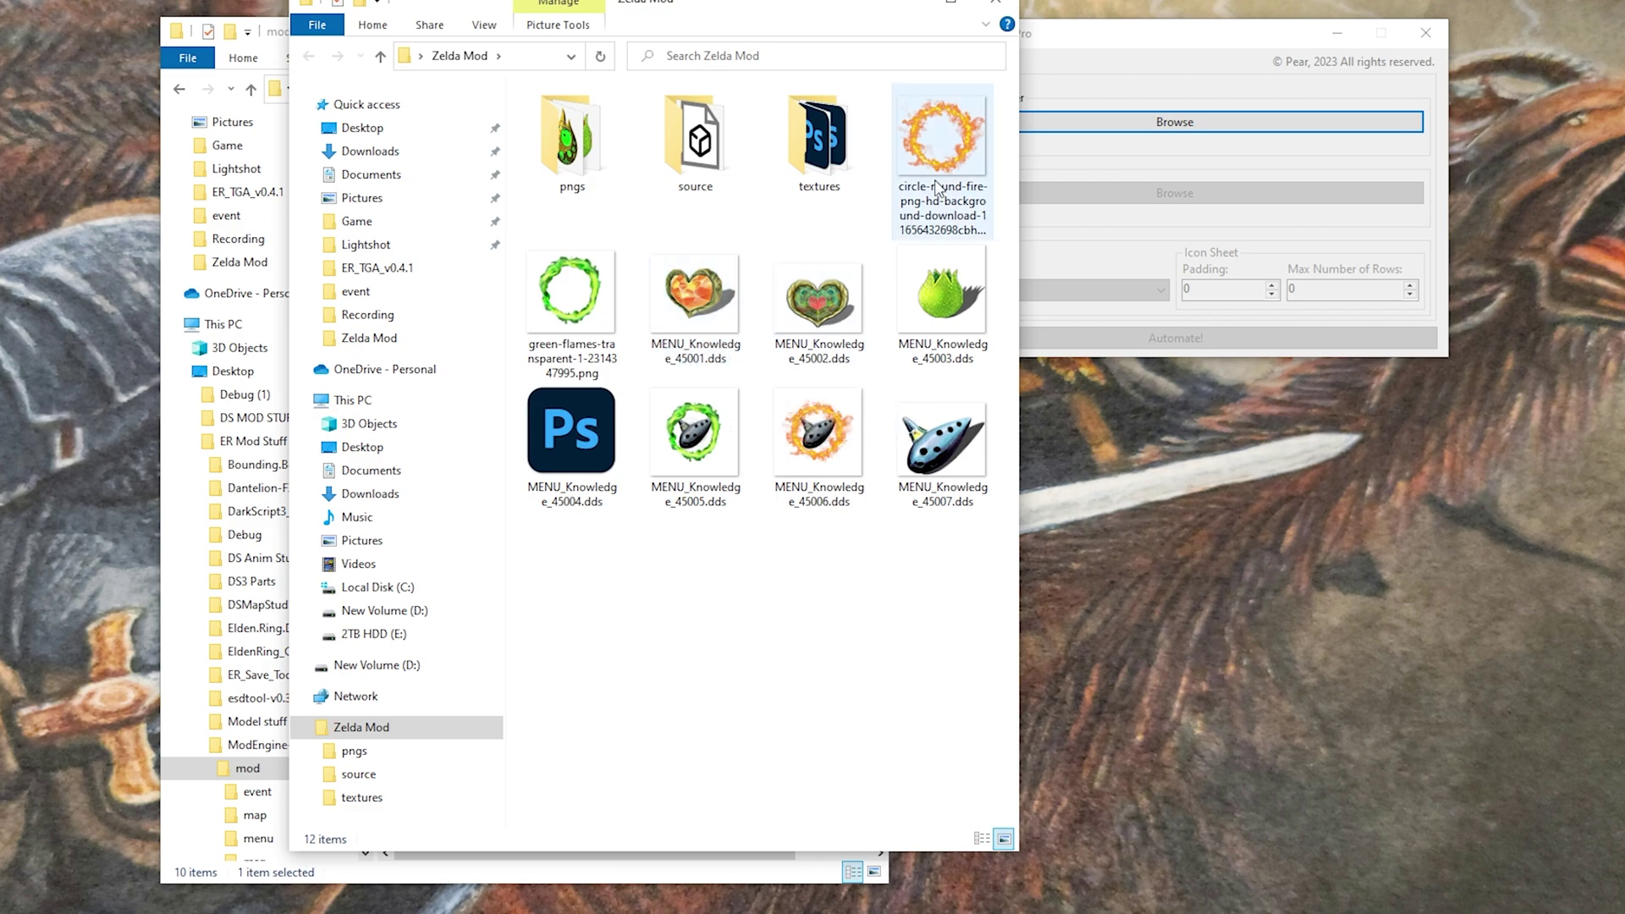
click(996, 3)
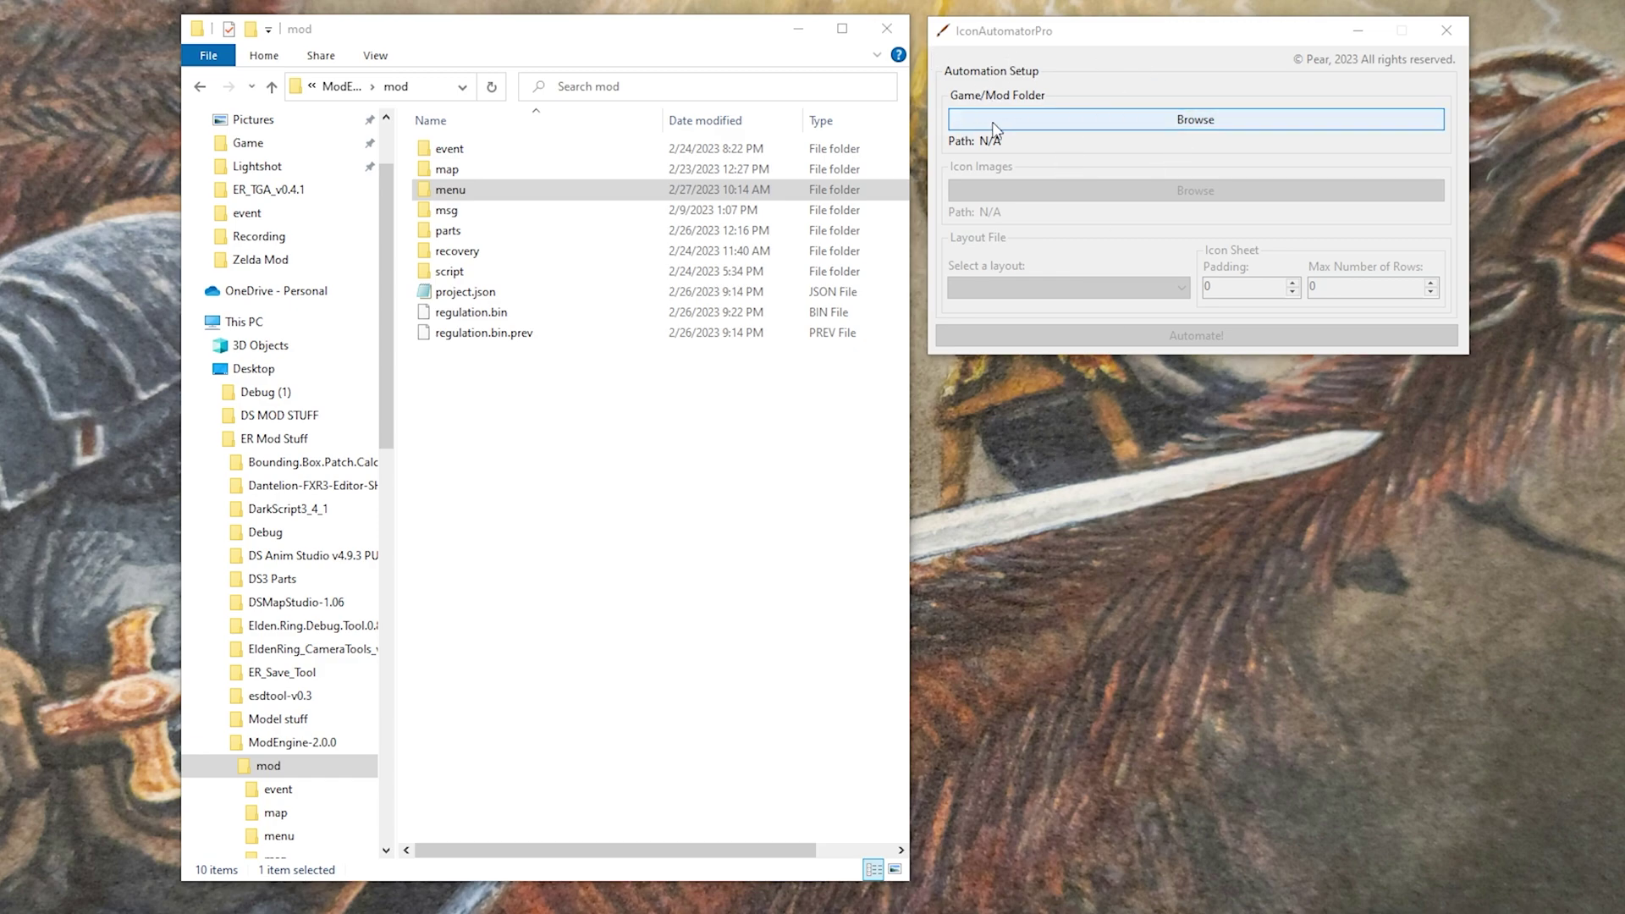
Set the Game/Mod Folder to the hi folder under ModEngine-2.0.0\mod\menu.
click(1236, 122)
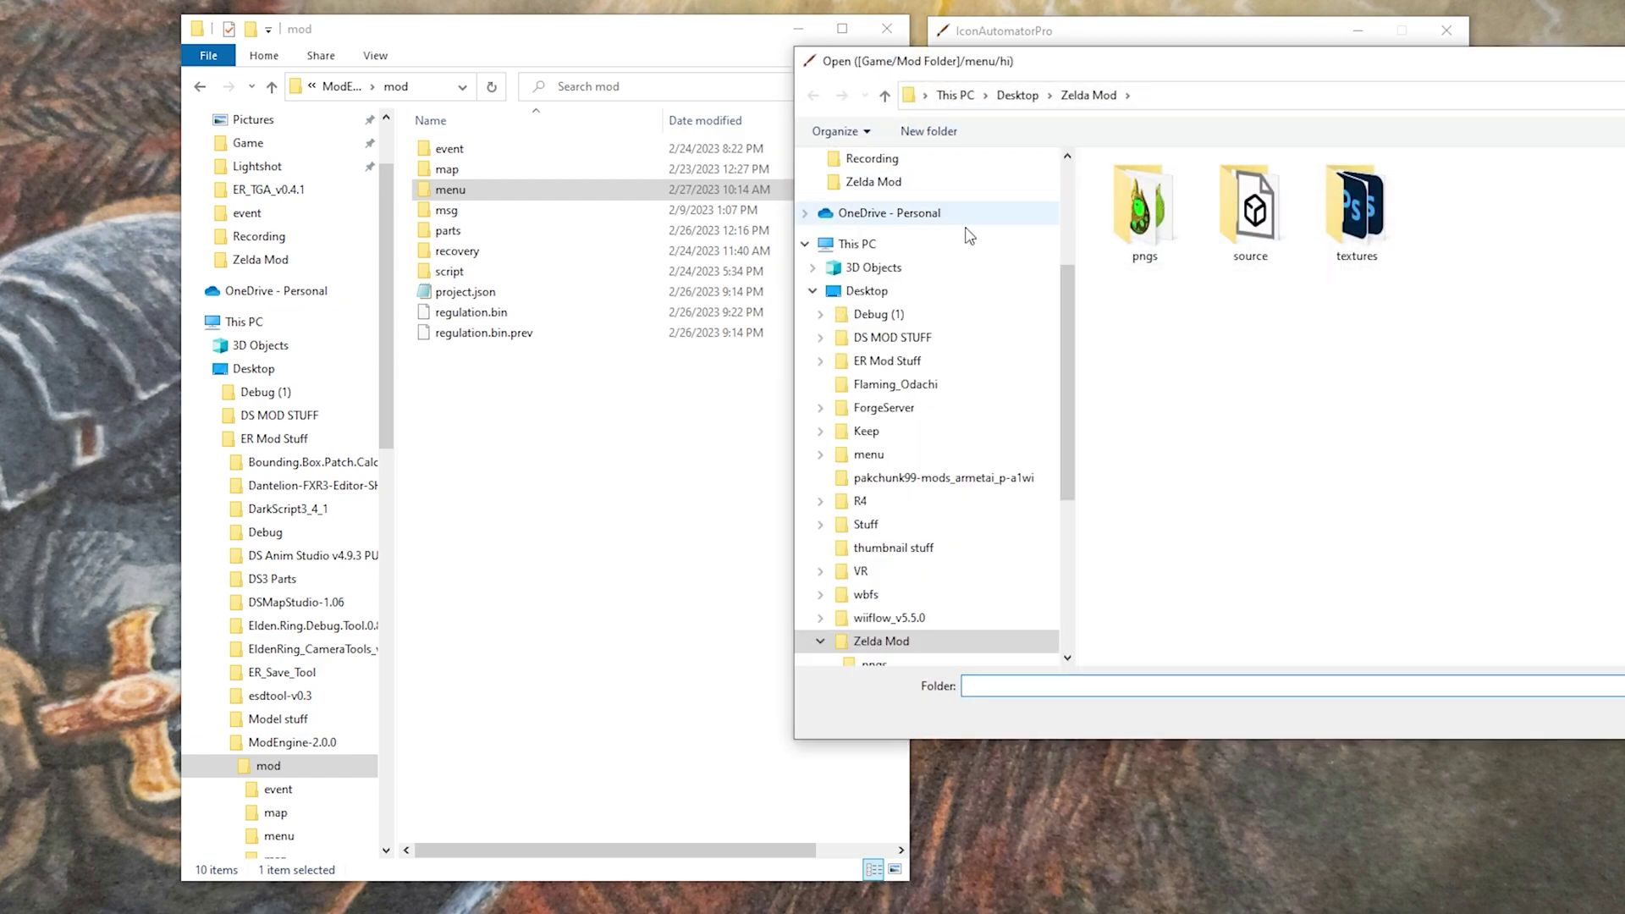
drag(1064, 338, 1065, 222)
click(865, 197)
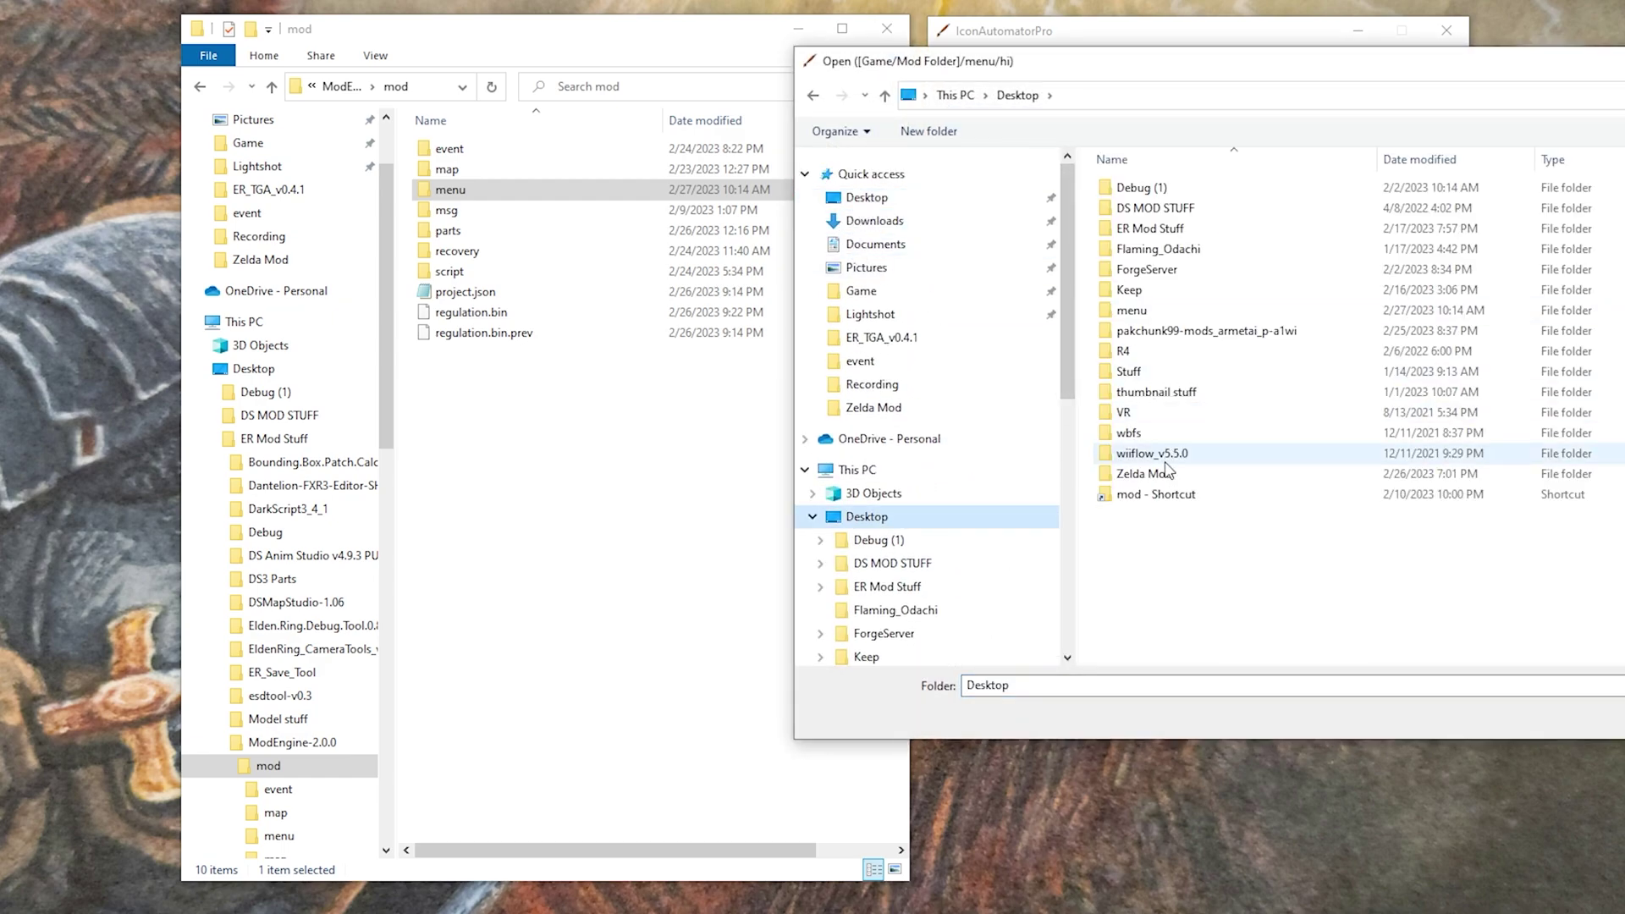
double_click(1143, 494)
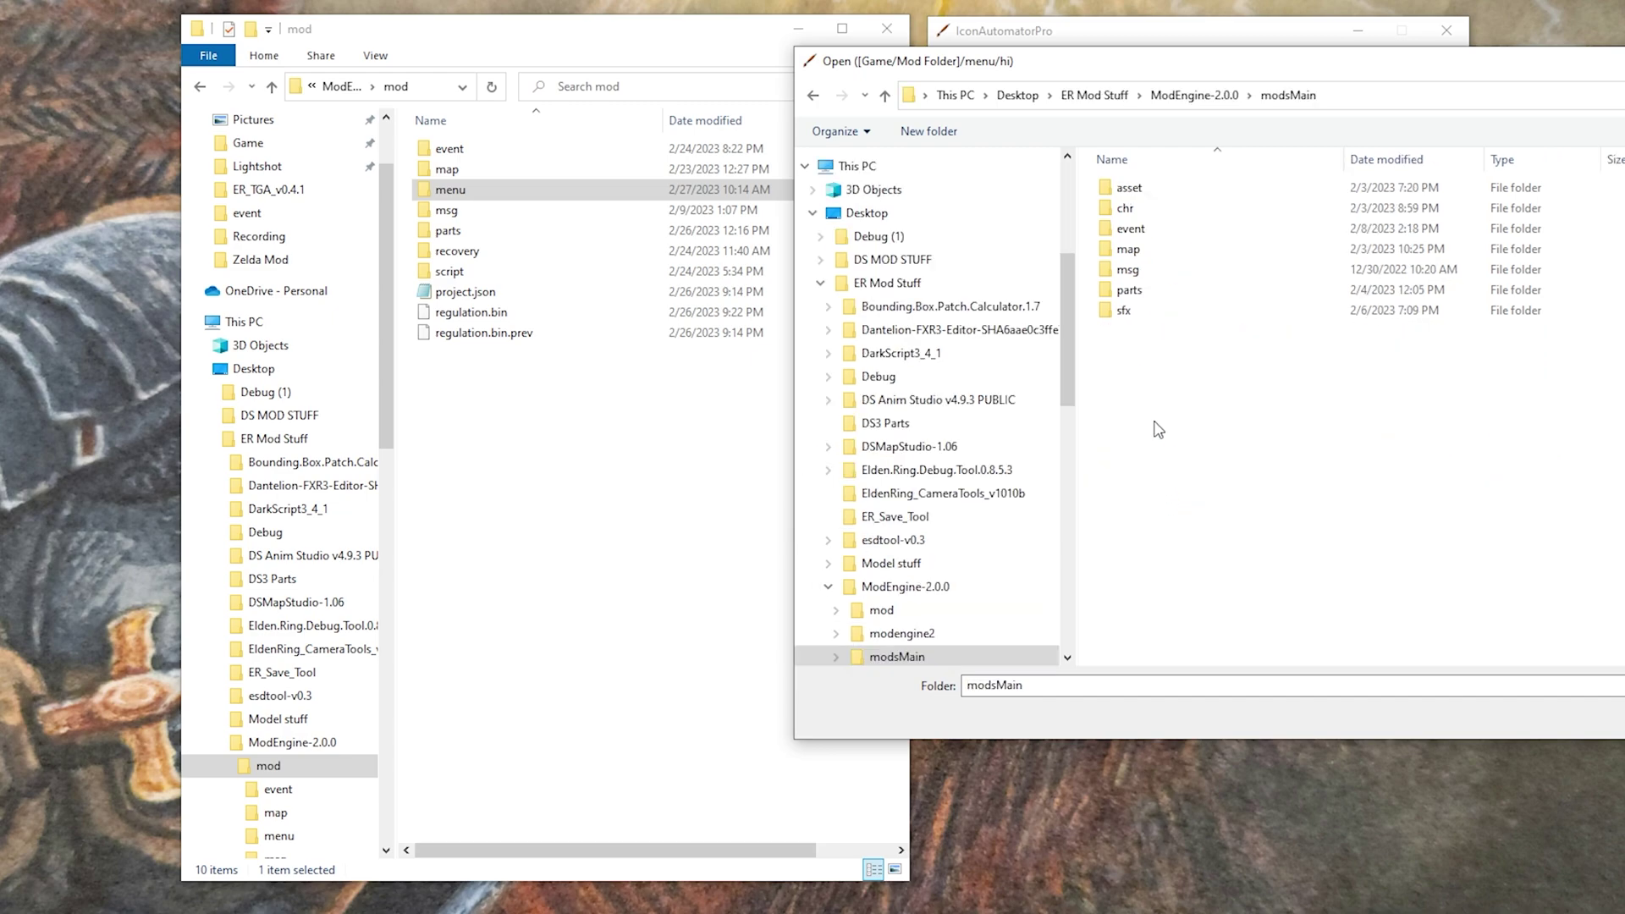
click(886, 95)
double_click(1168, 188)
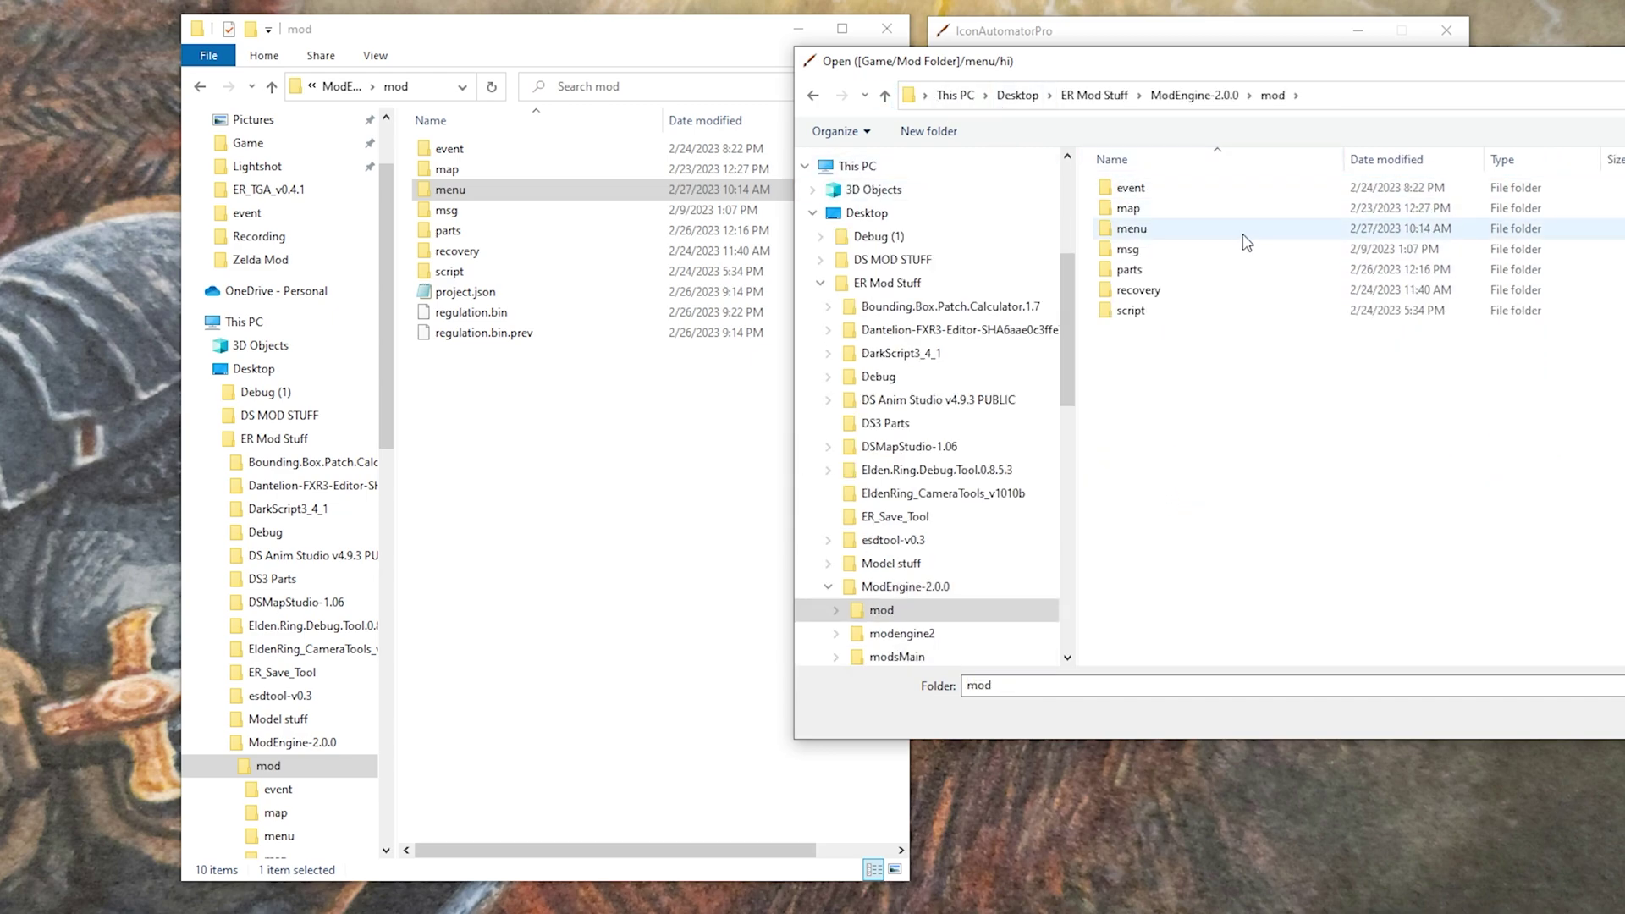
double_click(1154, 227)
click(1151, 193)
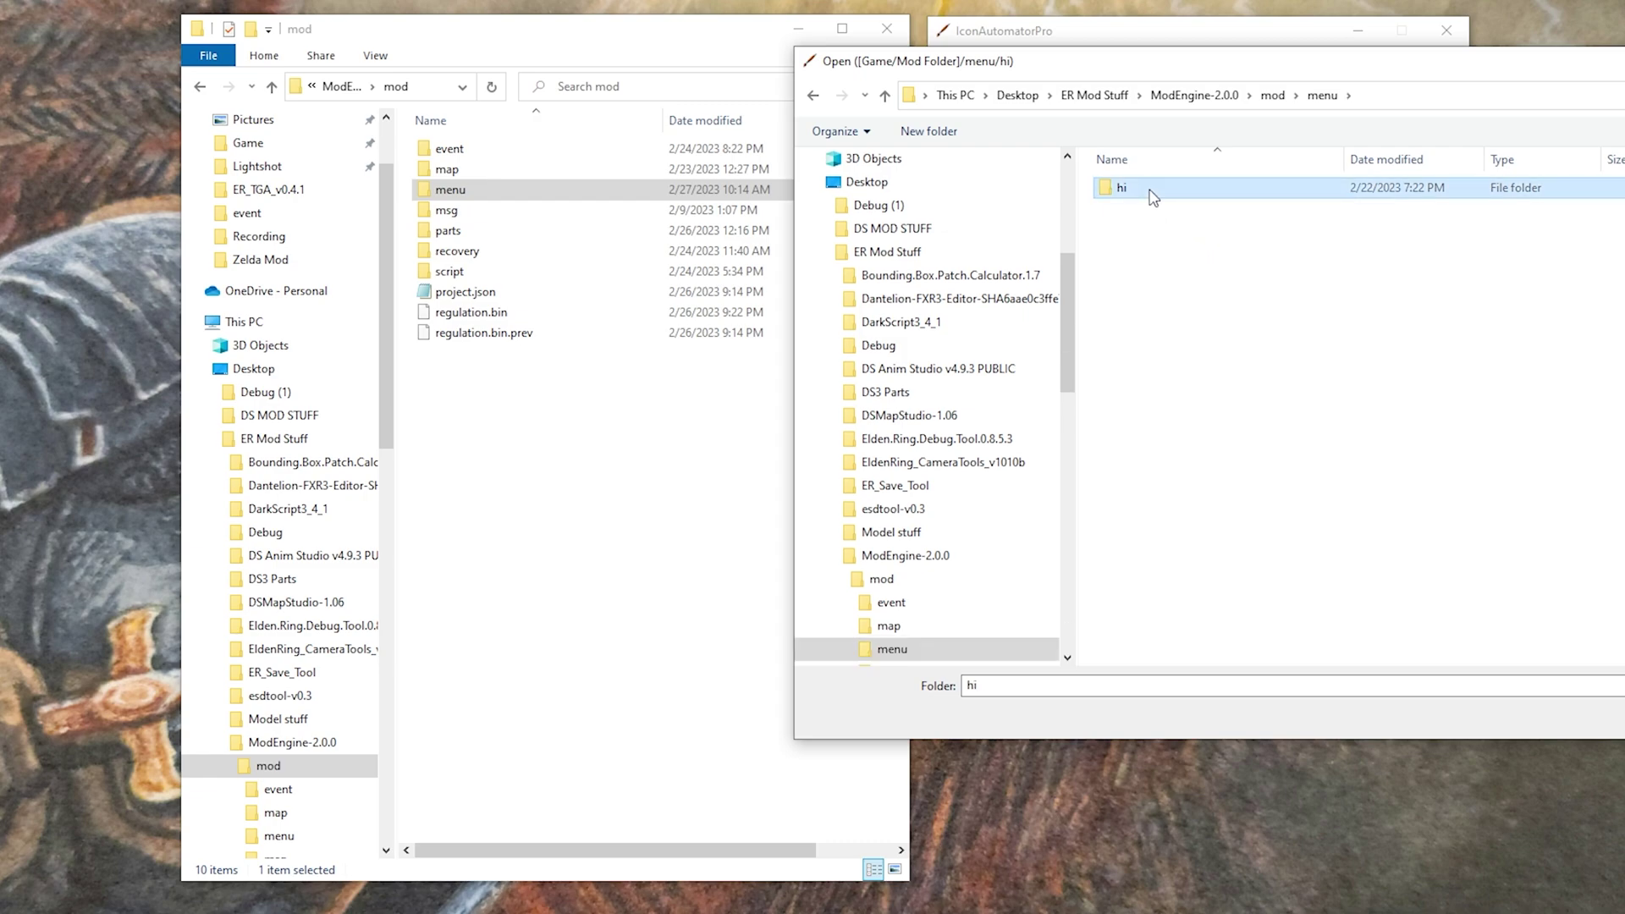
key(Return)
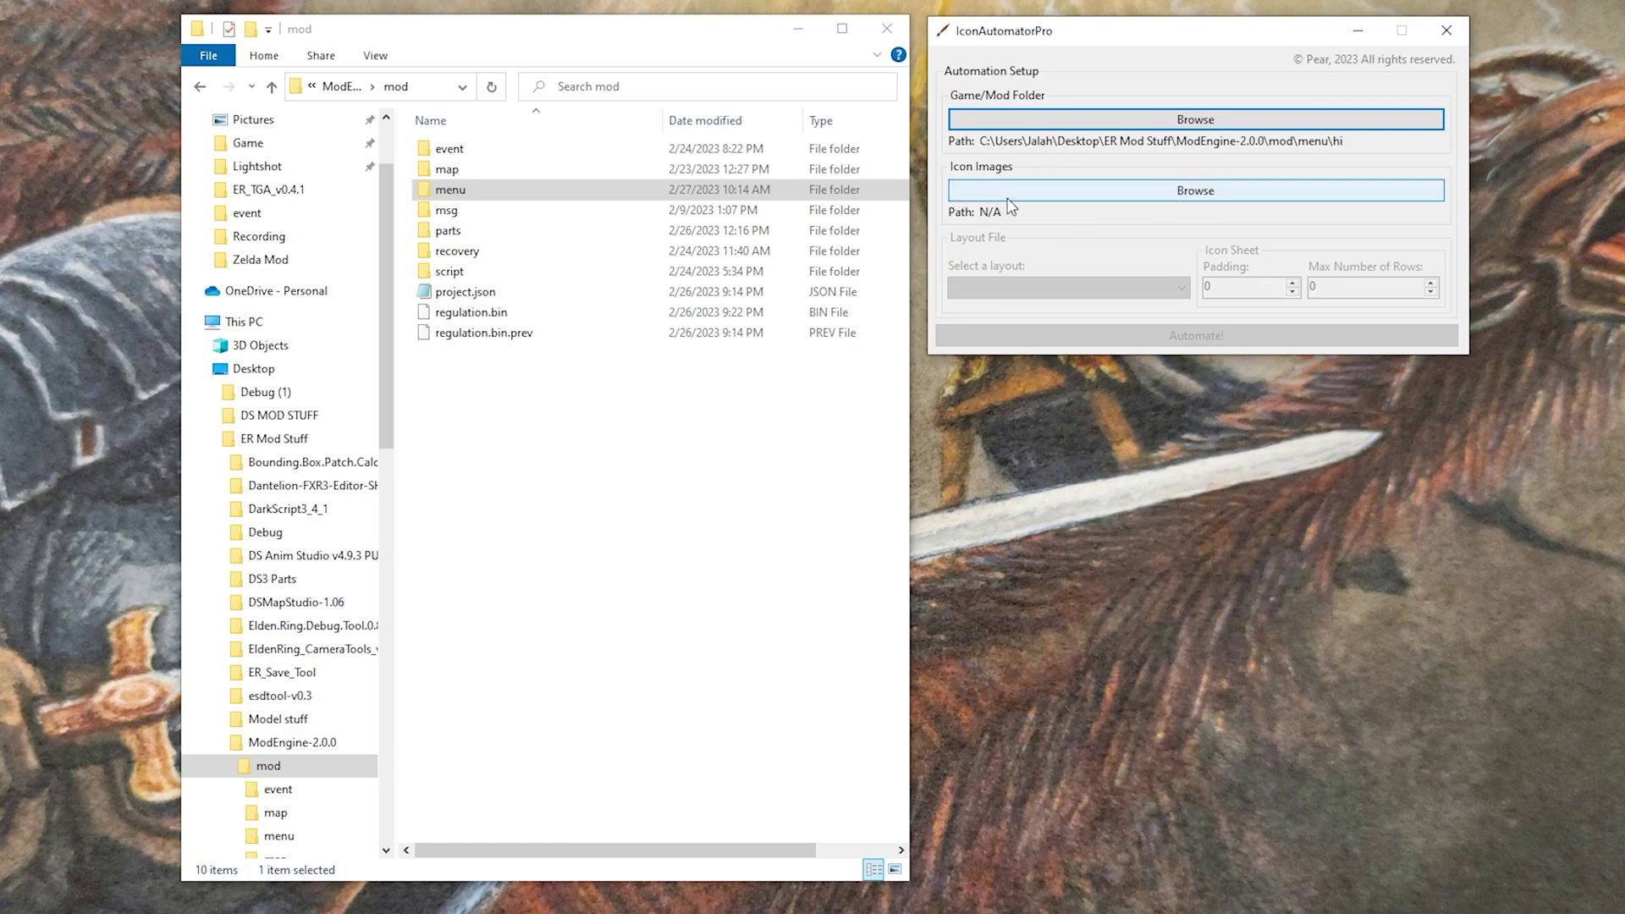
Set the Icon Images path to the Zelda Mod folder on the desktop by opening MENU_Knowledge_45001.dds.
click(1100, 194)
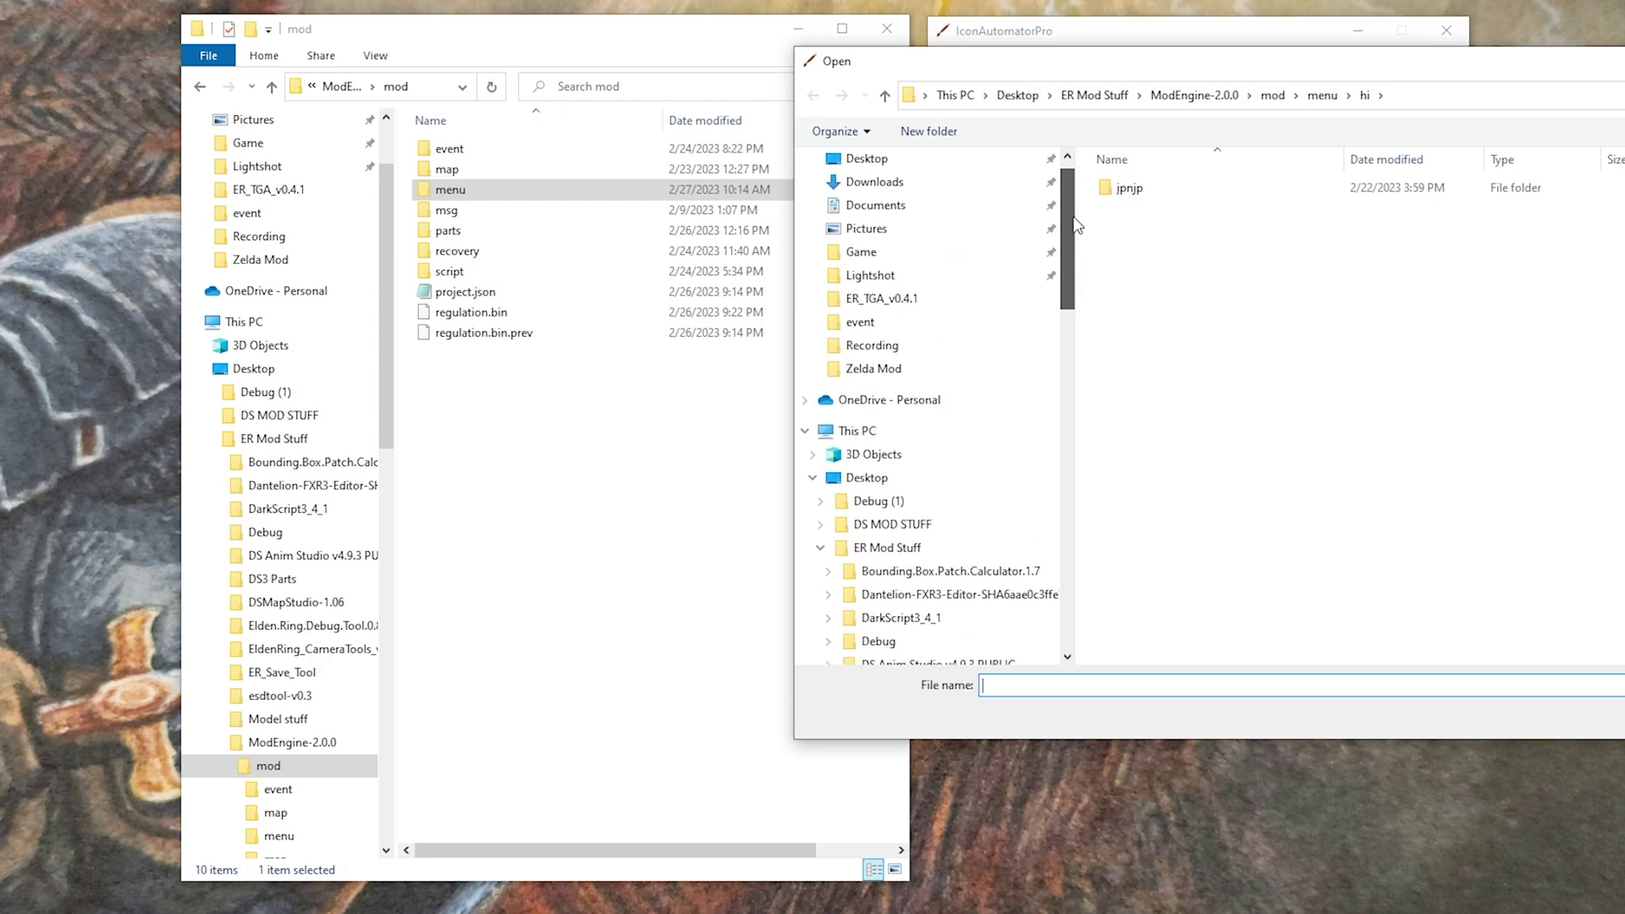
scroll(1076, 225, up, 1)
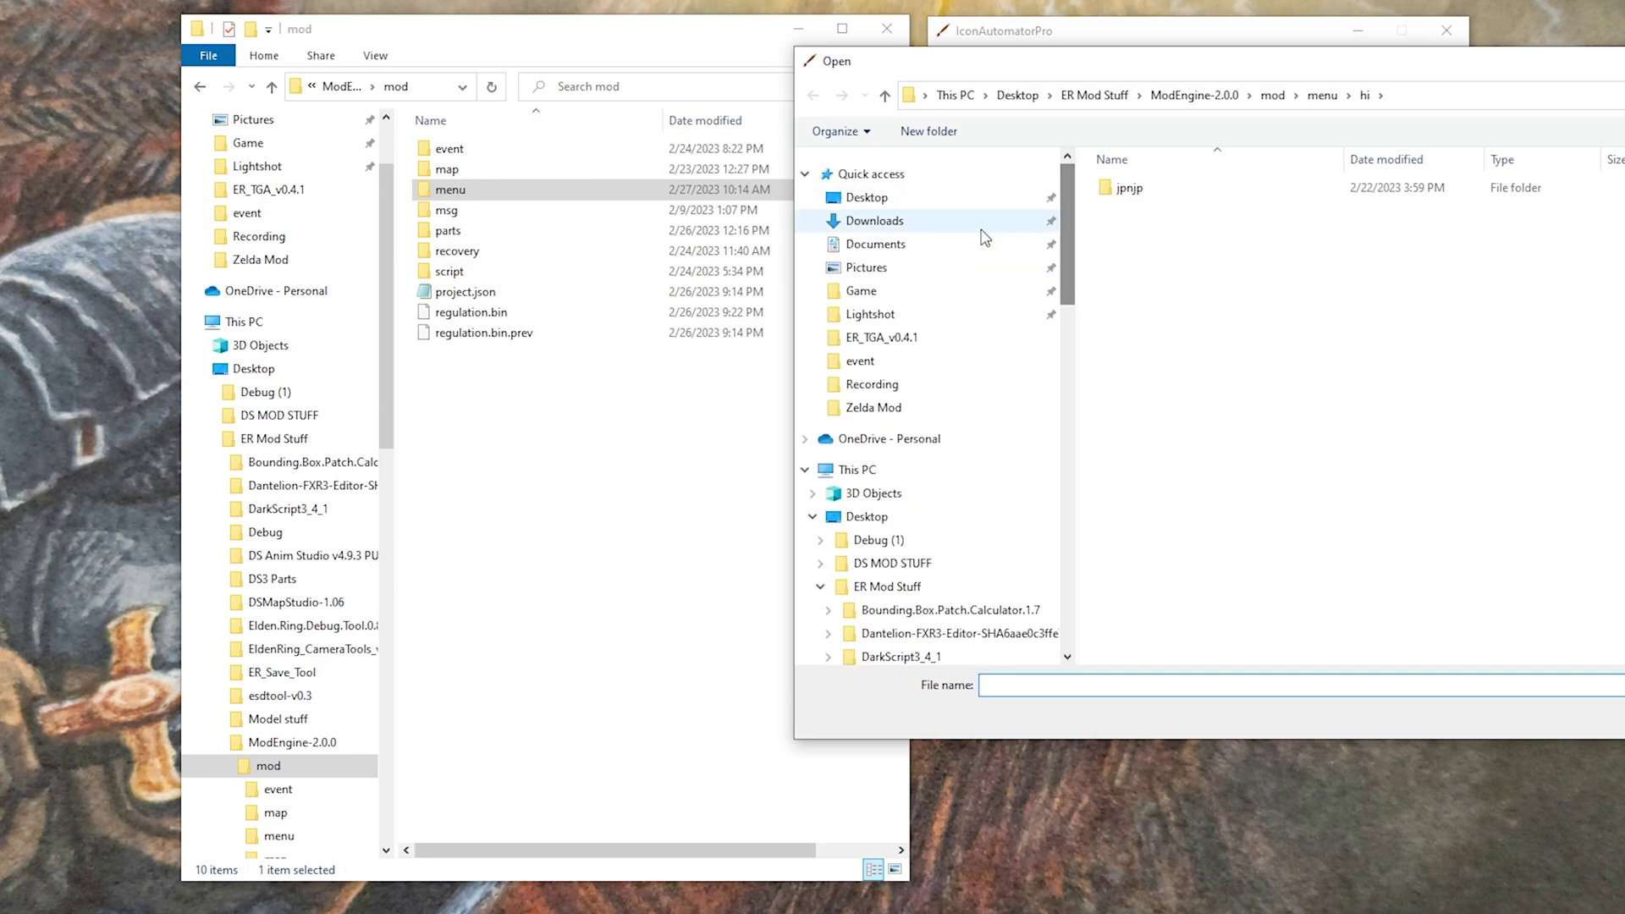
click(909, 409)
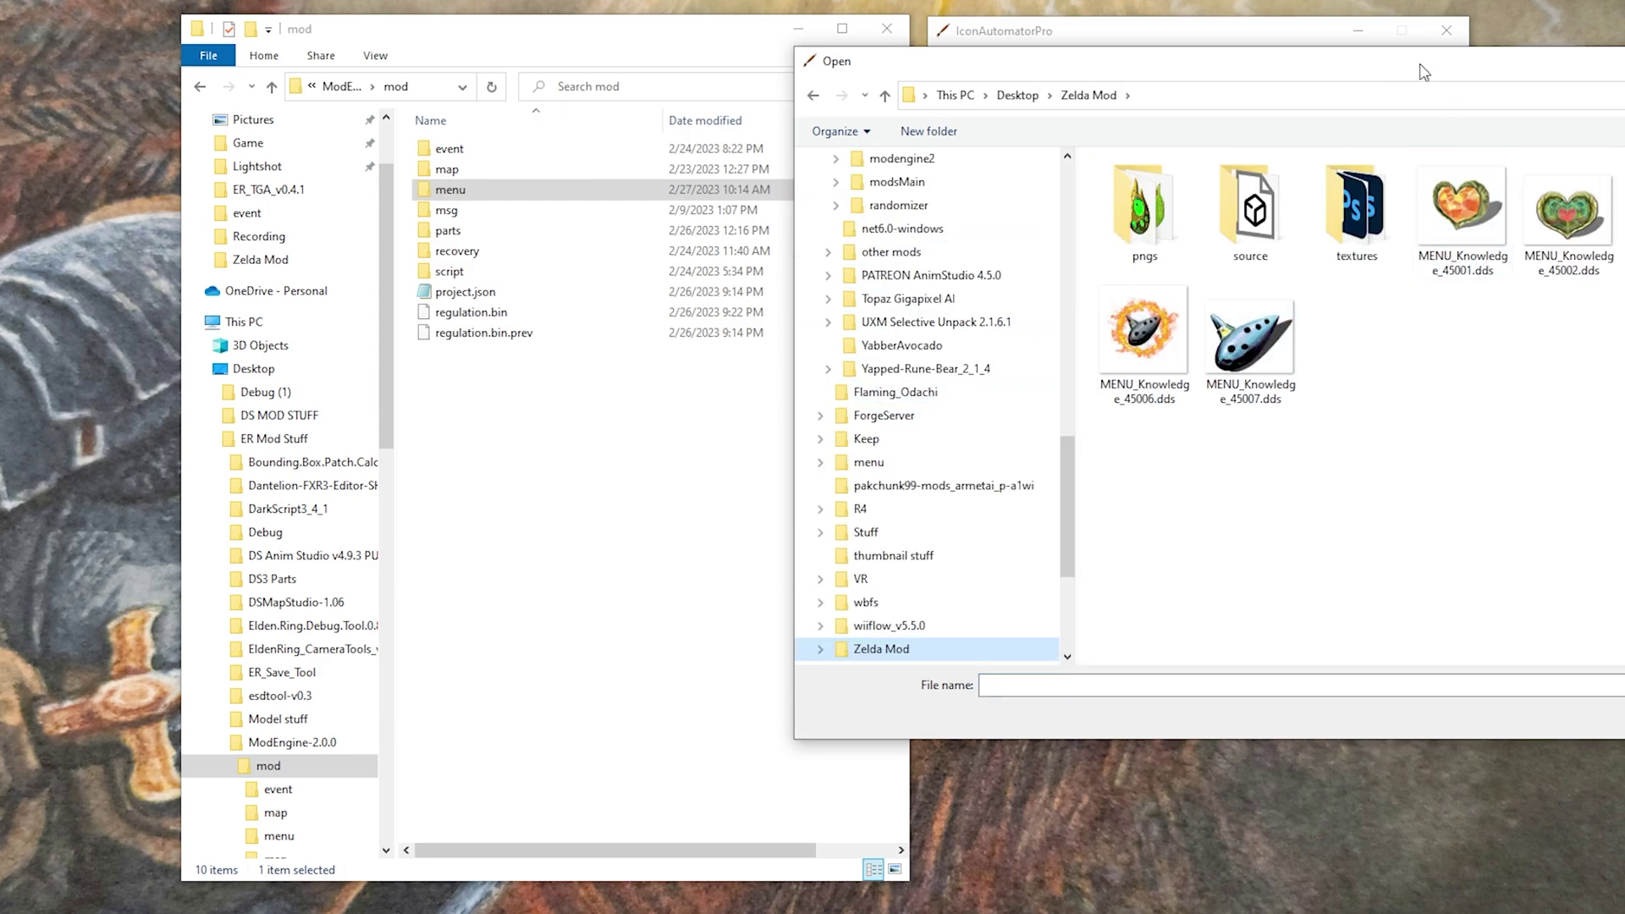
drag(1424, 72, 989, 56)
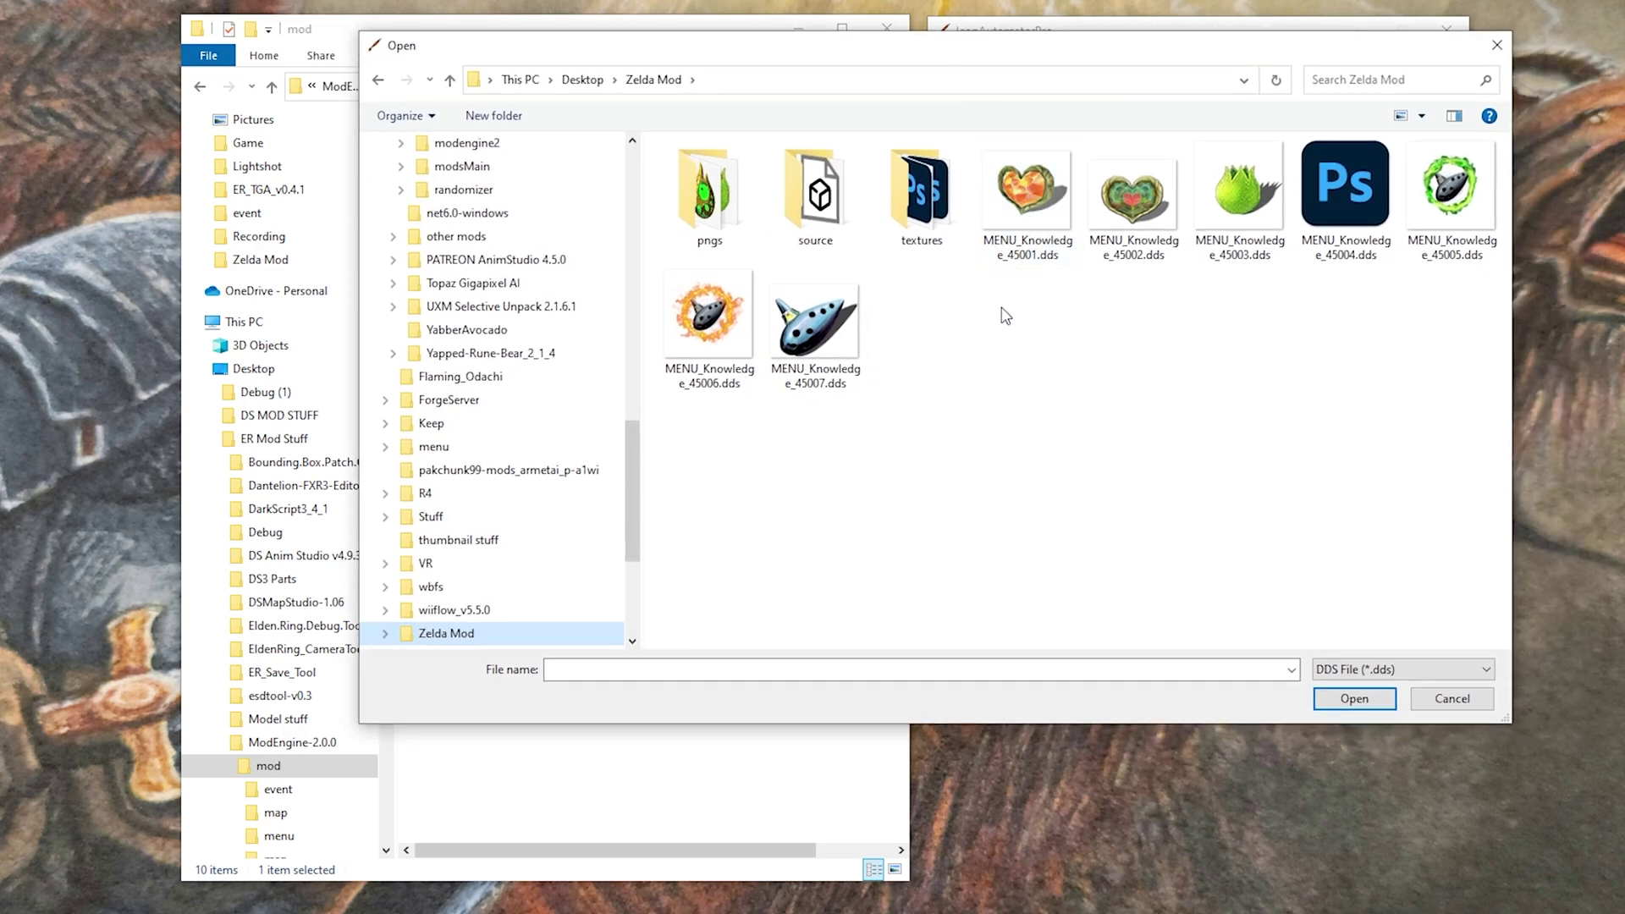
click(1023, 231)
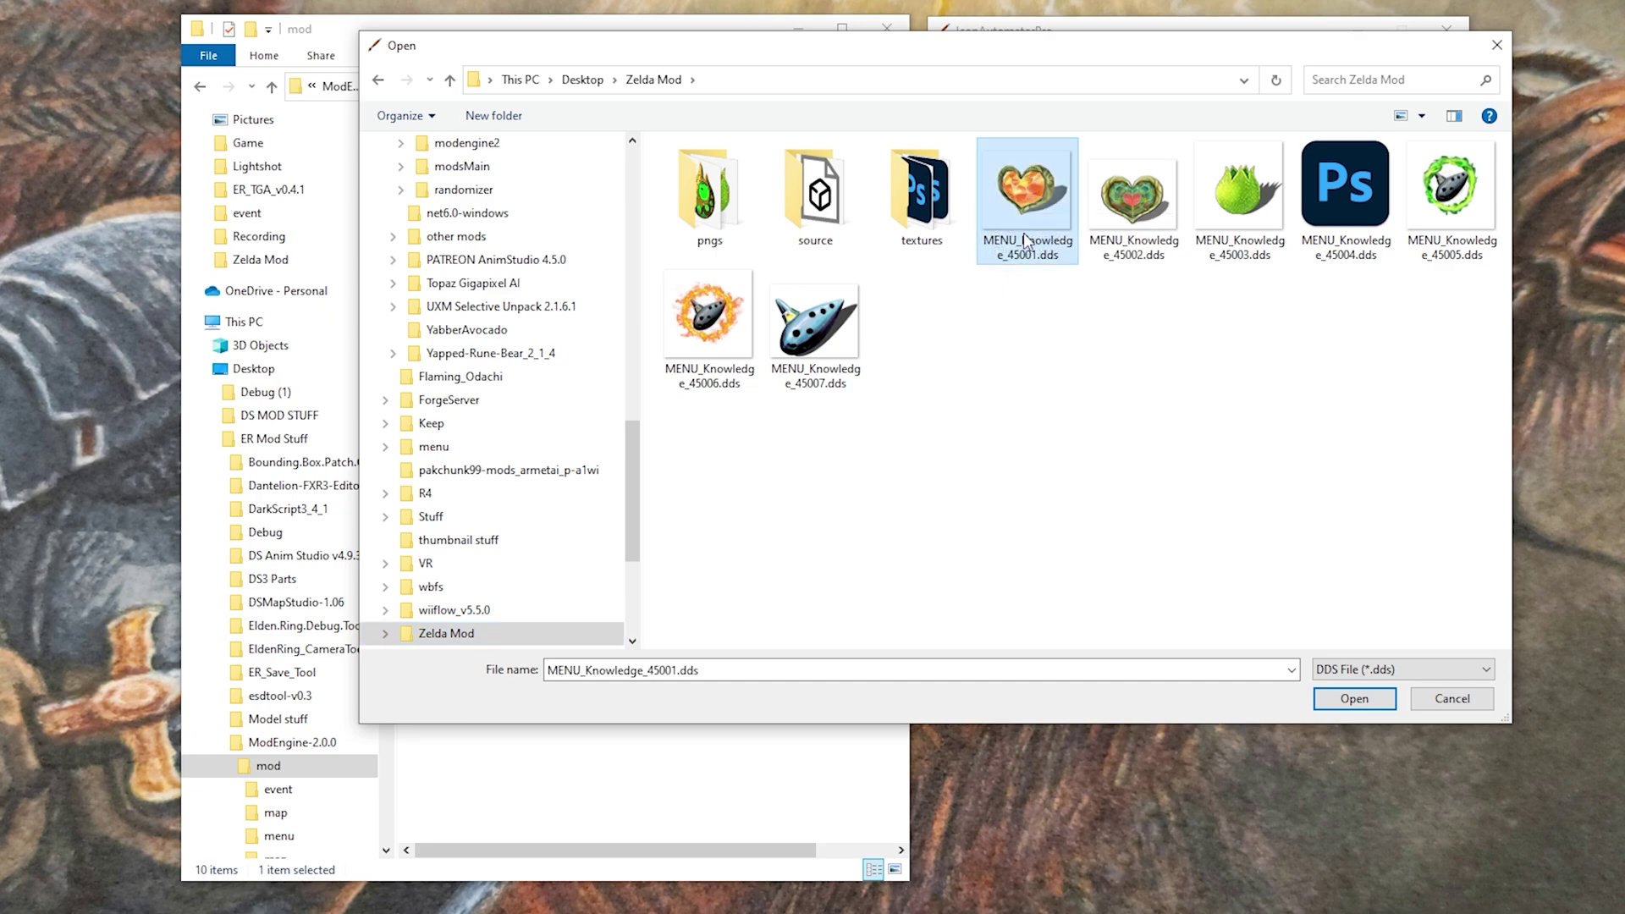
click(1355, 700)
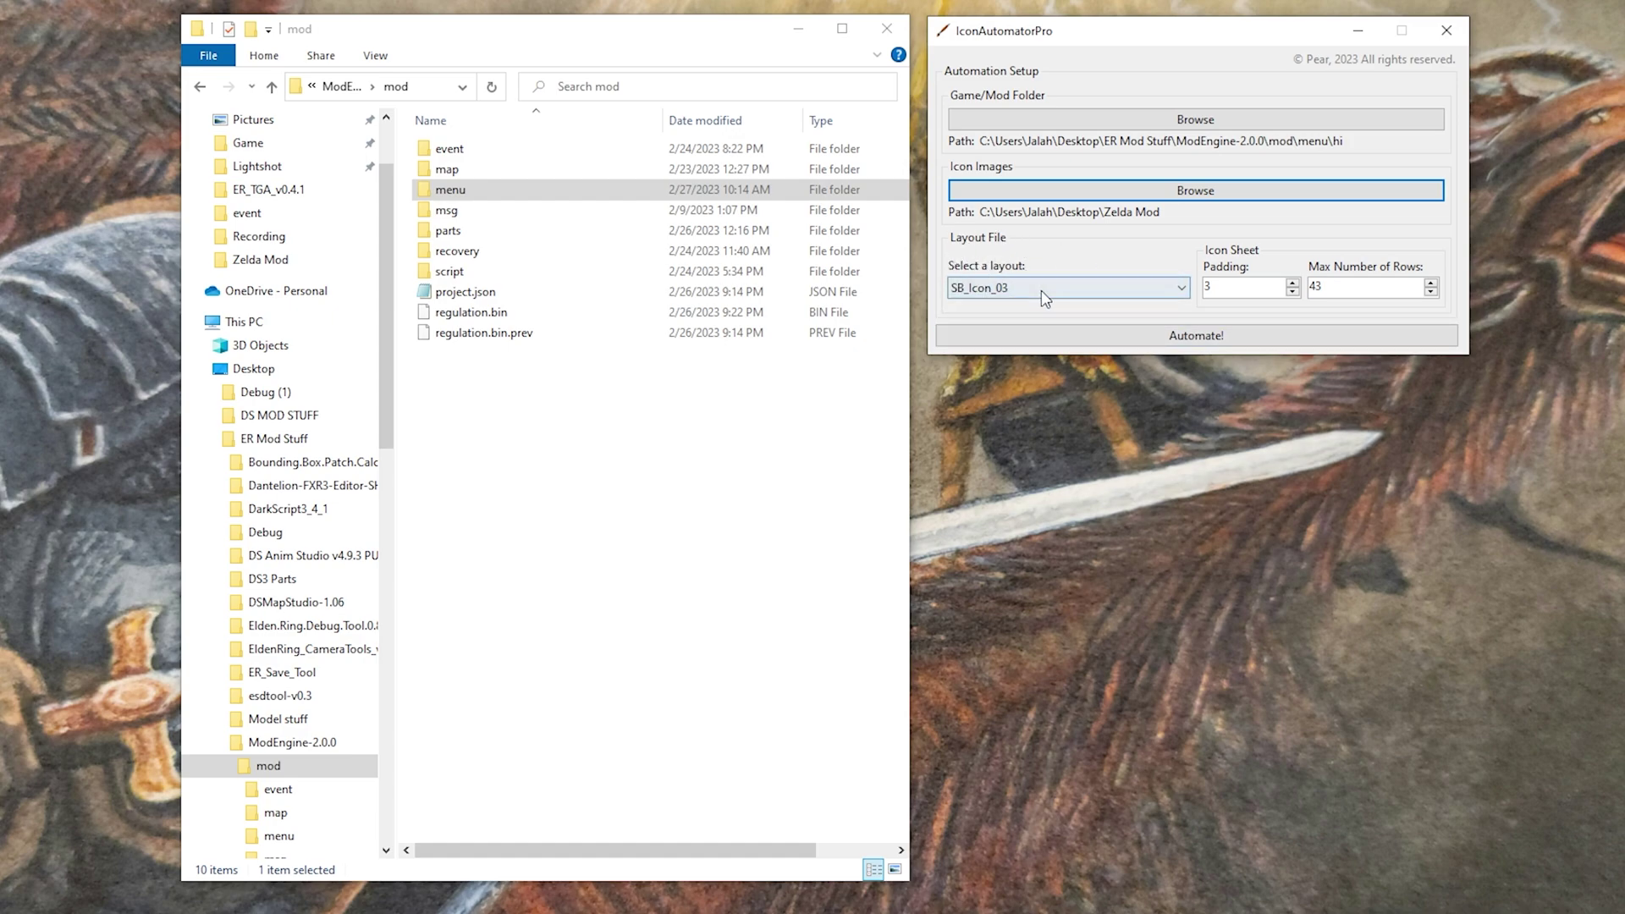
Review the available icon layouts without changing the selection, and examine the files in the mod's menu\hi folder.
click(1083, 288)
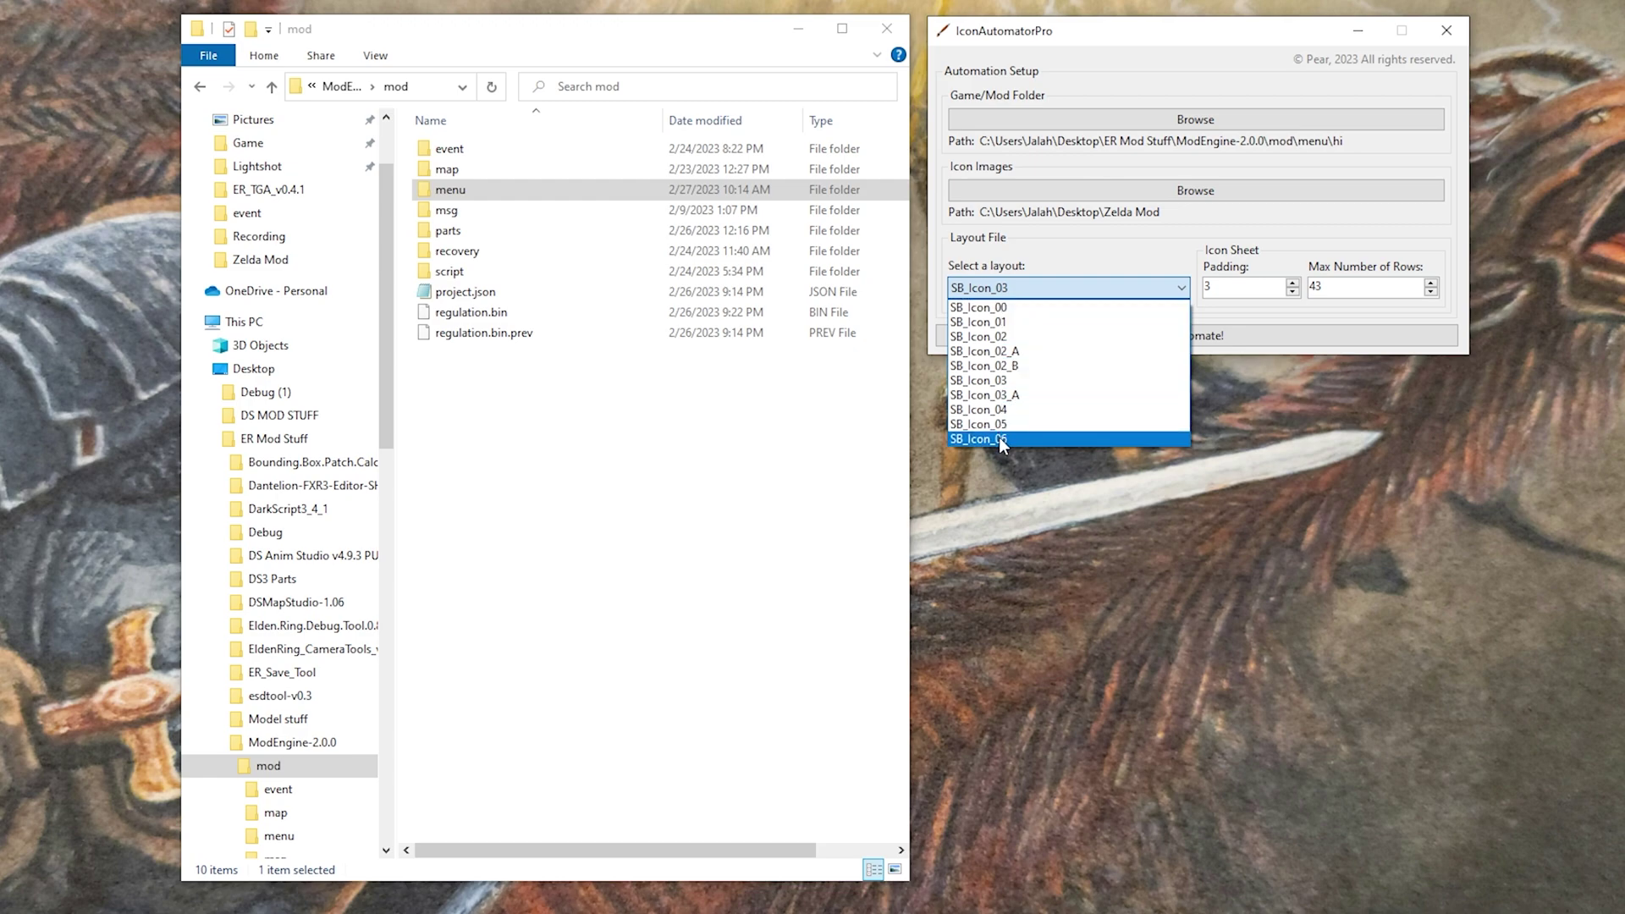
click(1050, 250)
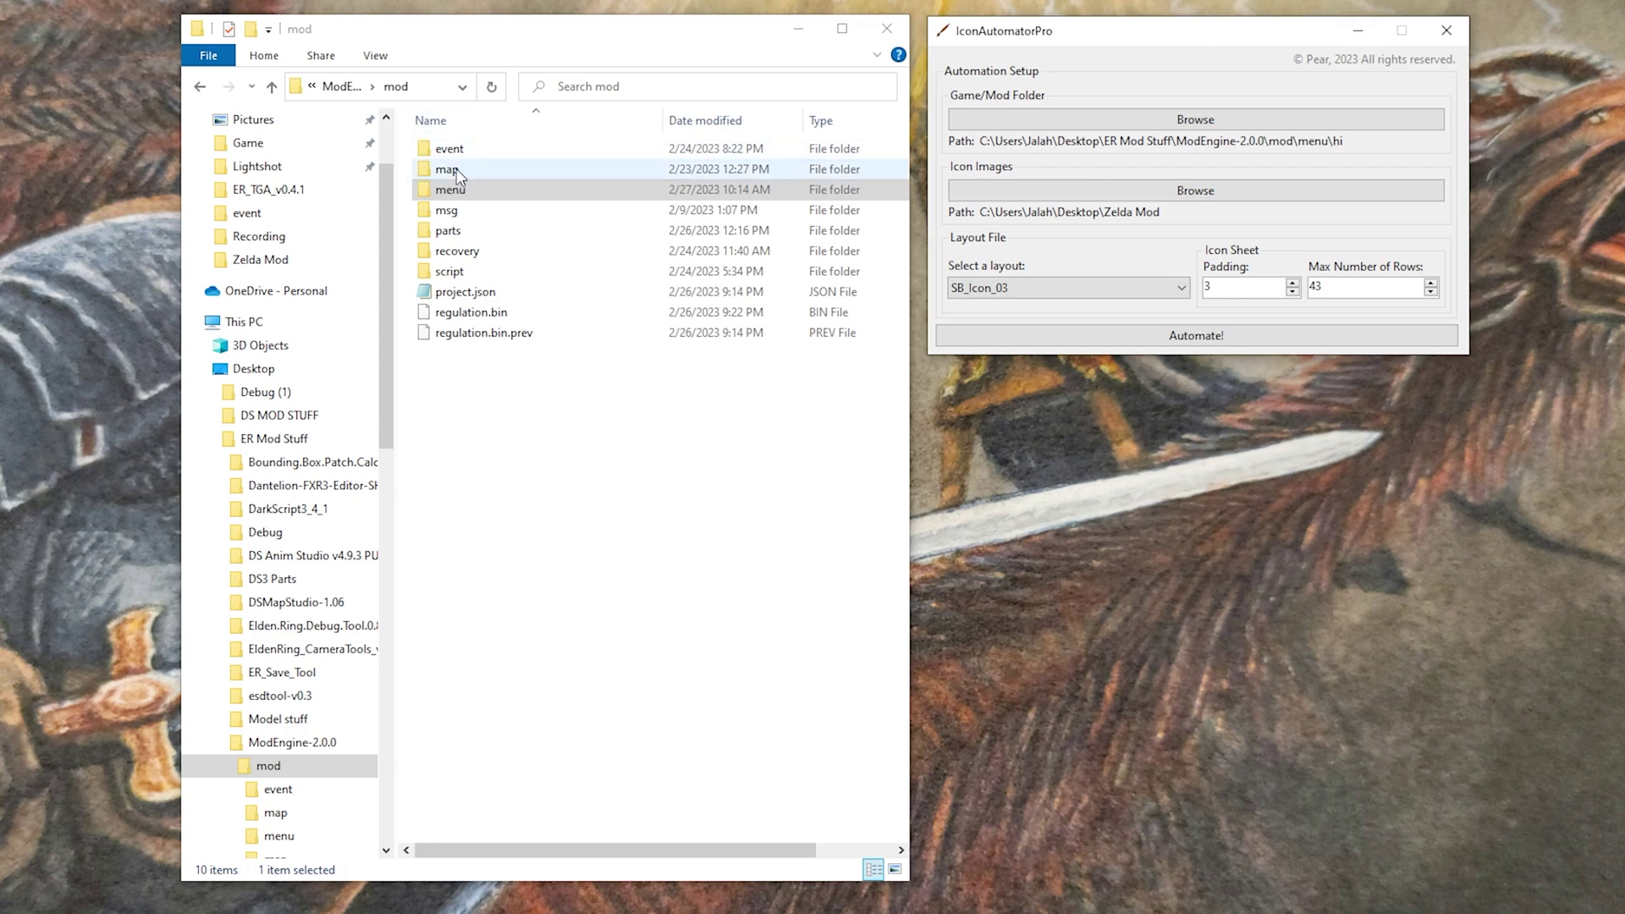
click(483, 195)
double_click(482, 194)
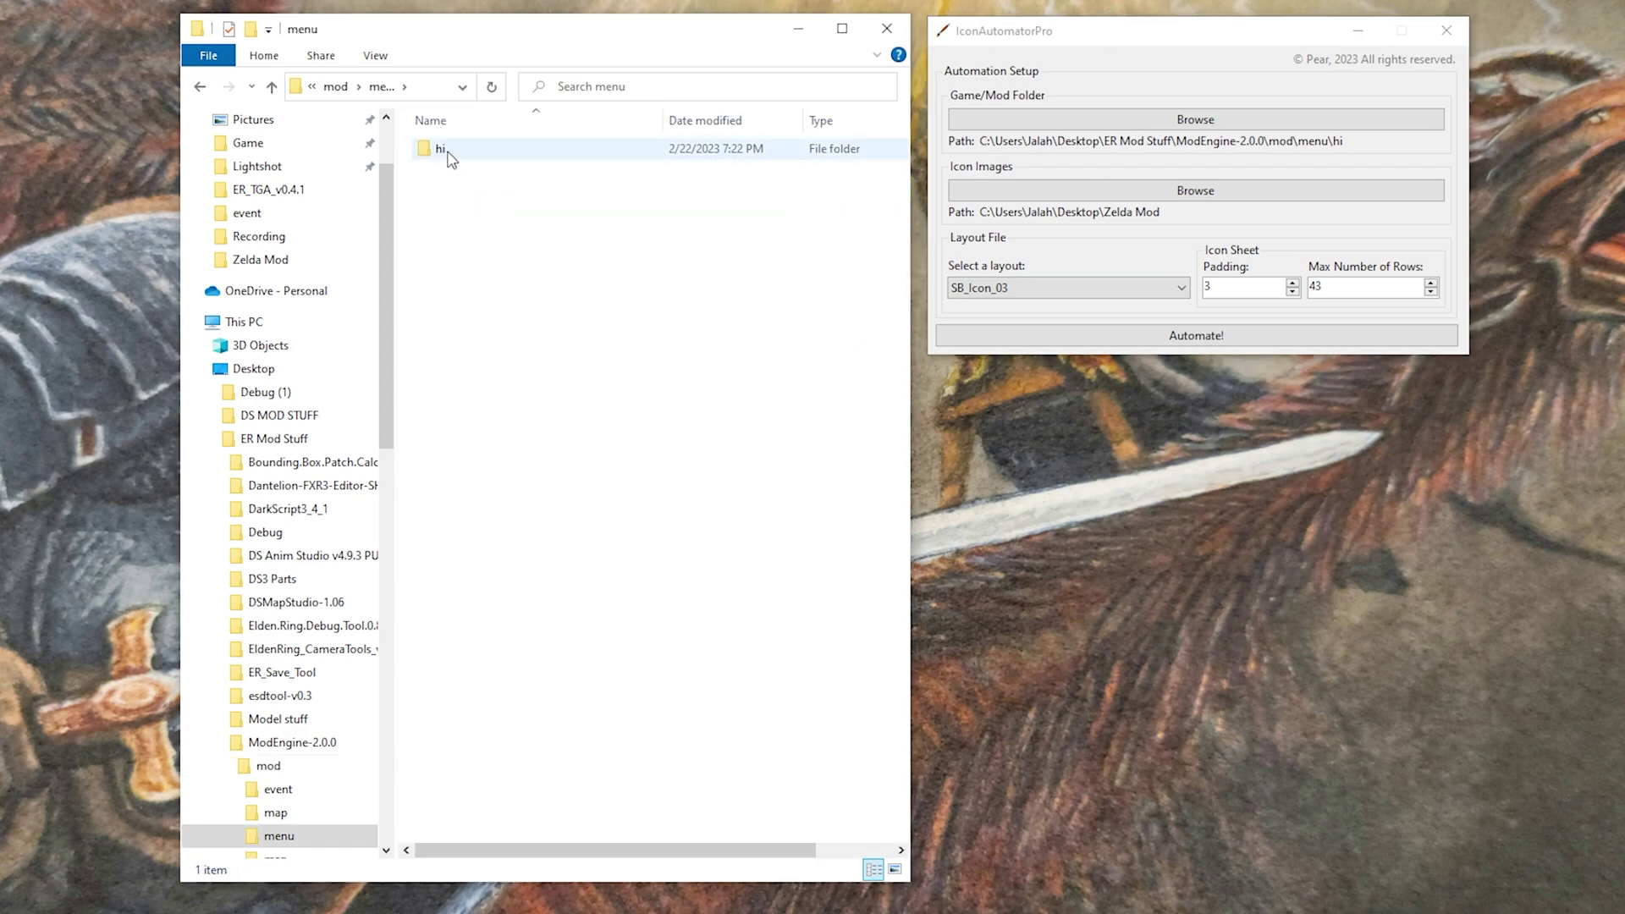
double_click(508, 156)
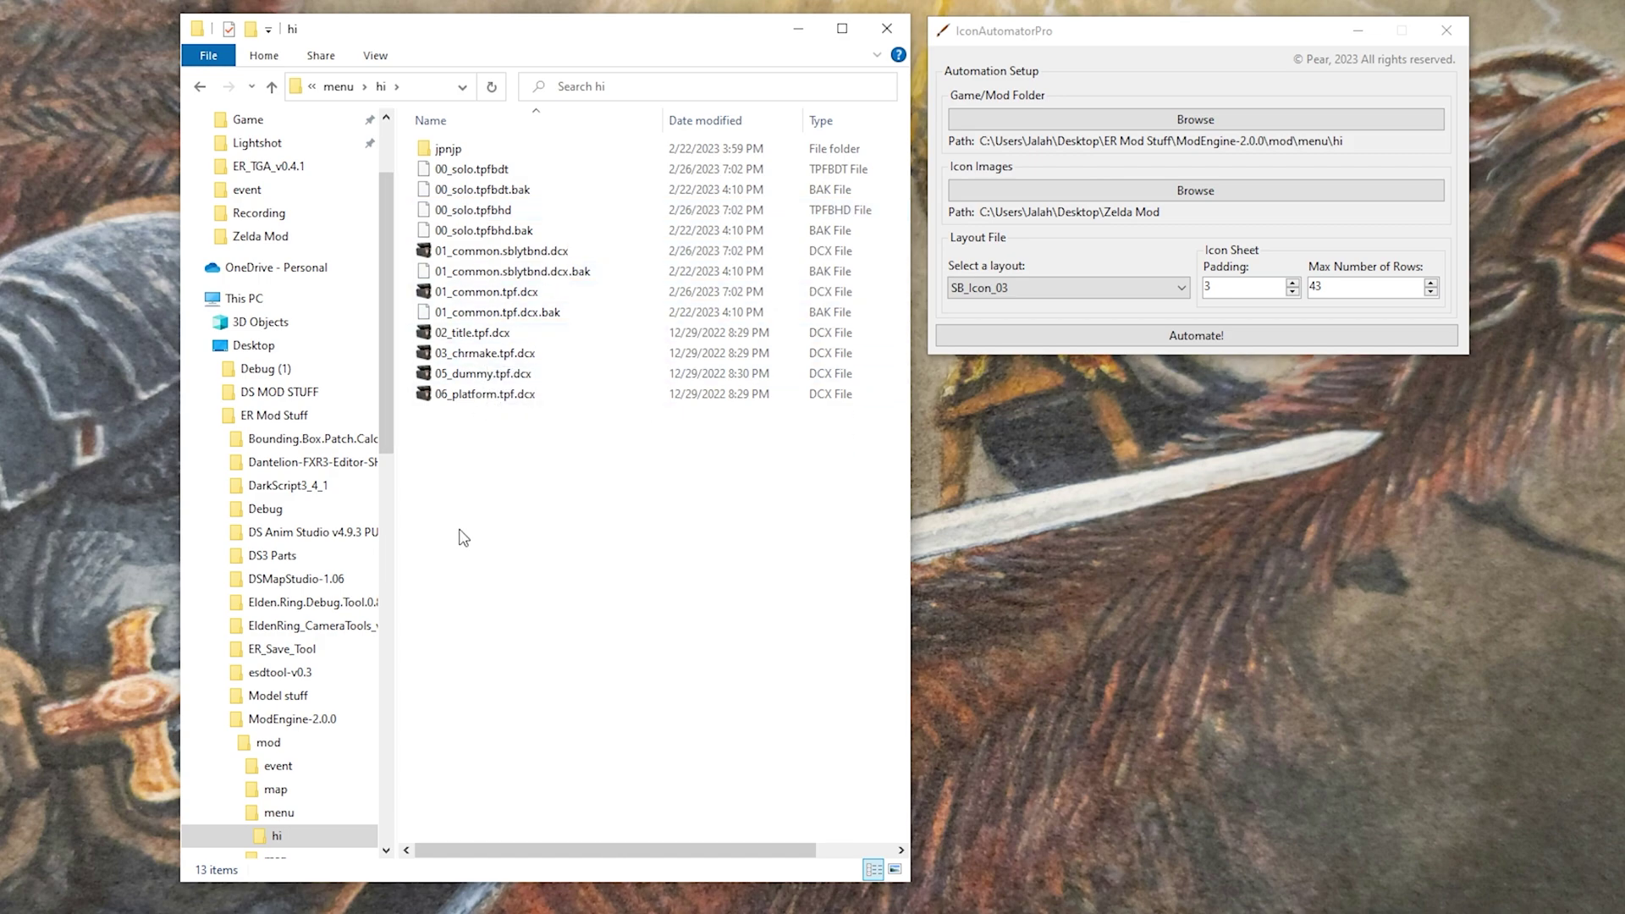
click(273, 87)
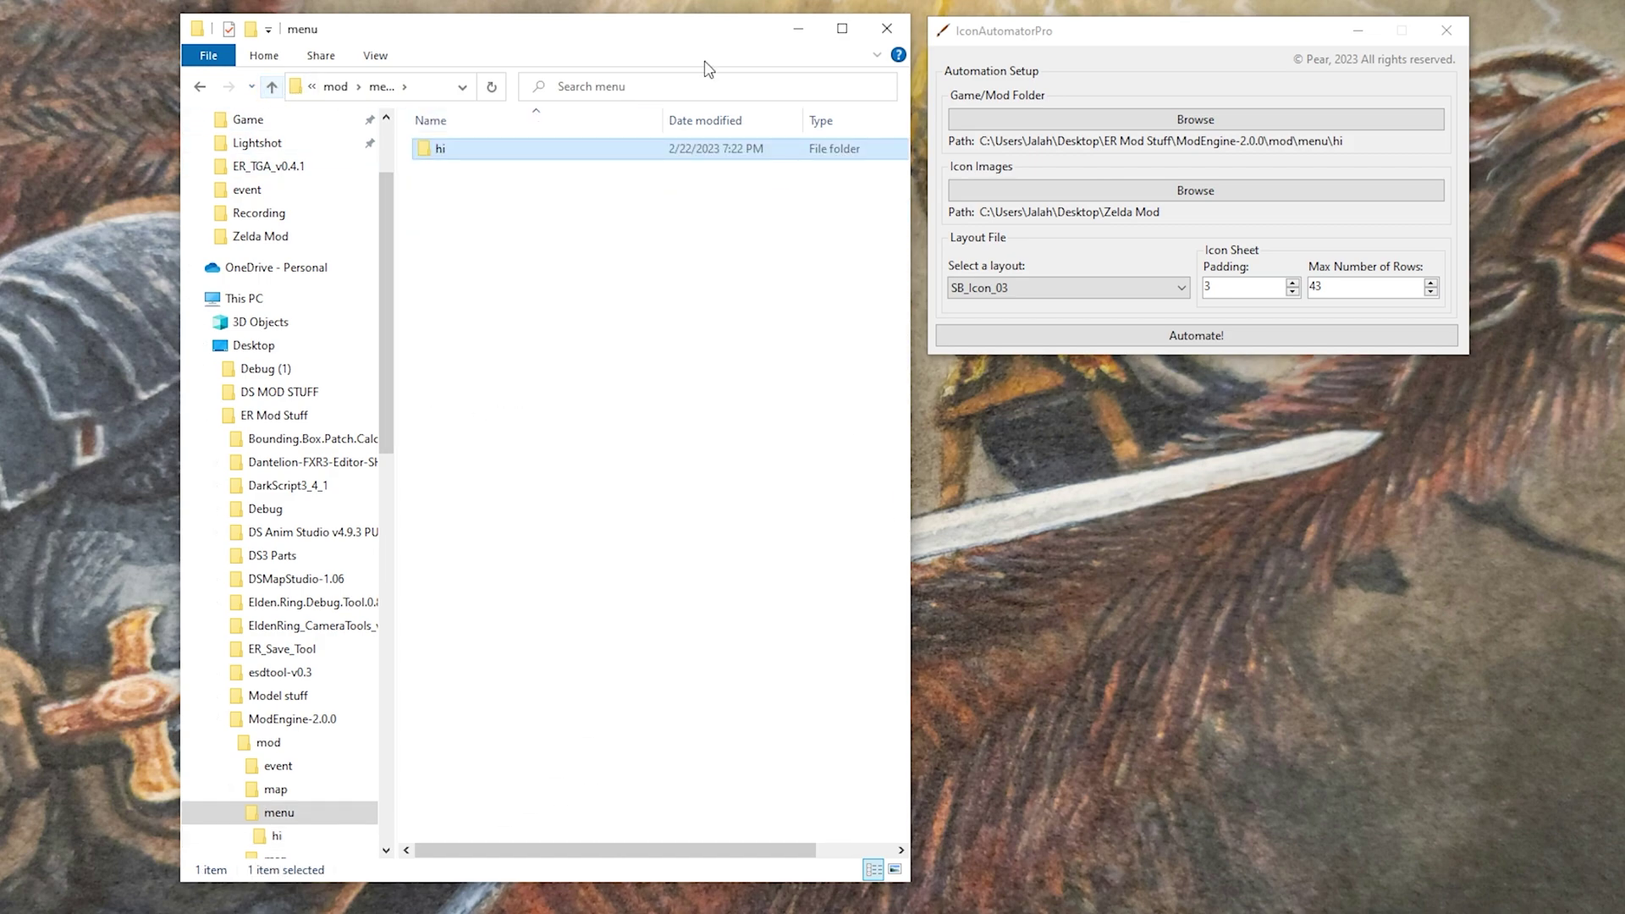
click(794, 29)
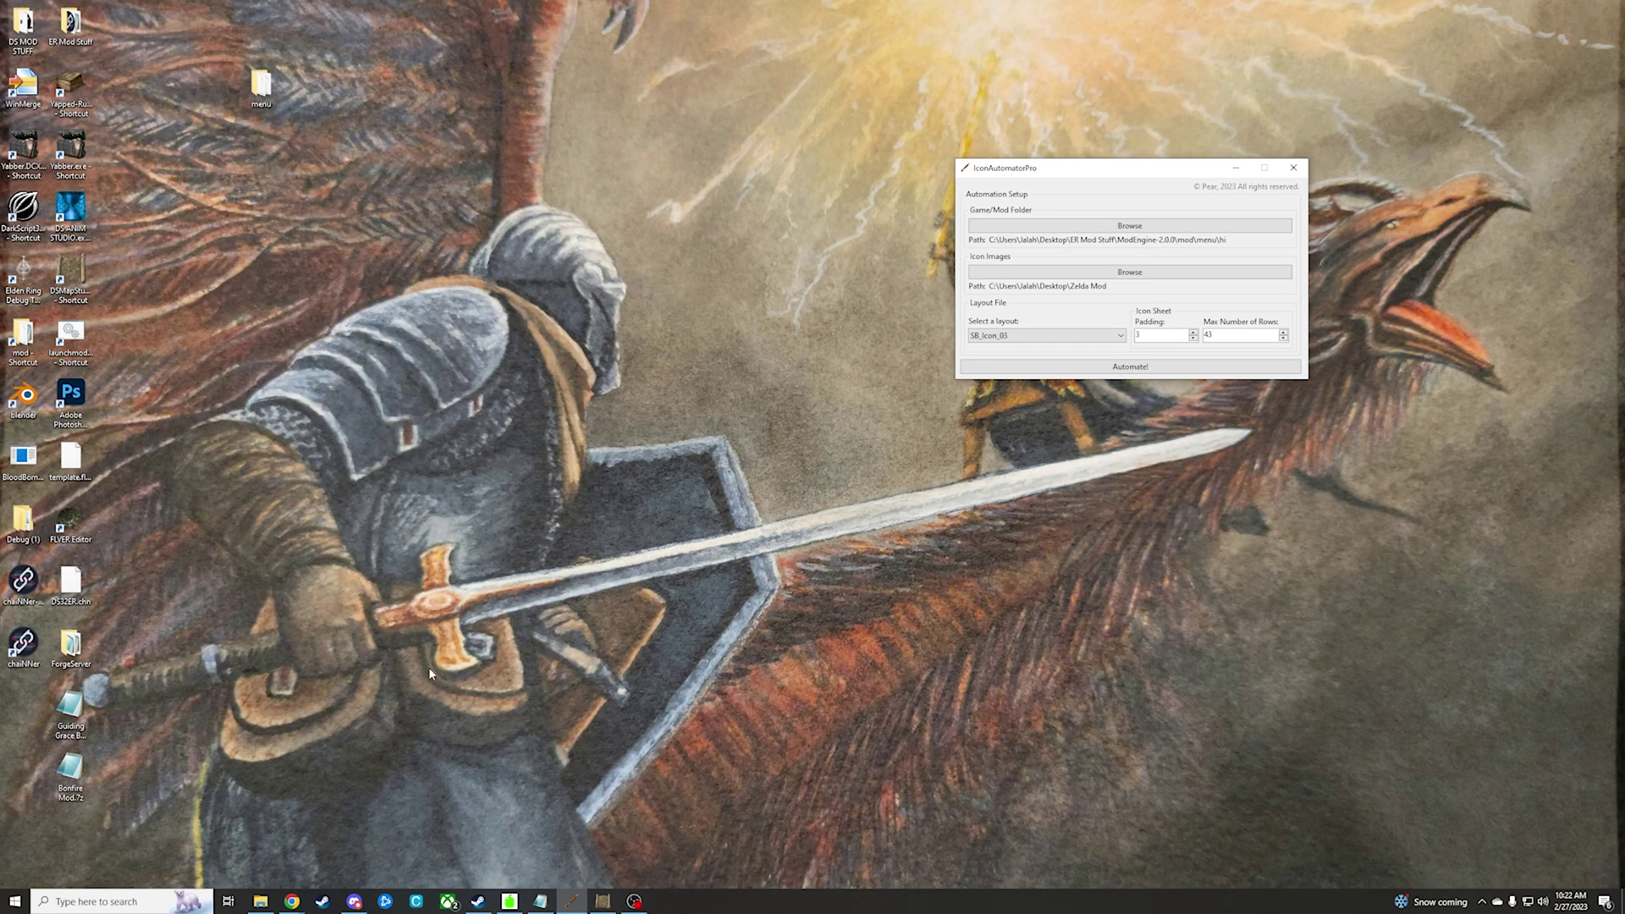
Switch to Dark Souls Map Studio and check the icon ID of the Full Heart Container row in EquipParamGoods.
click(602, 902)
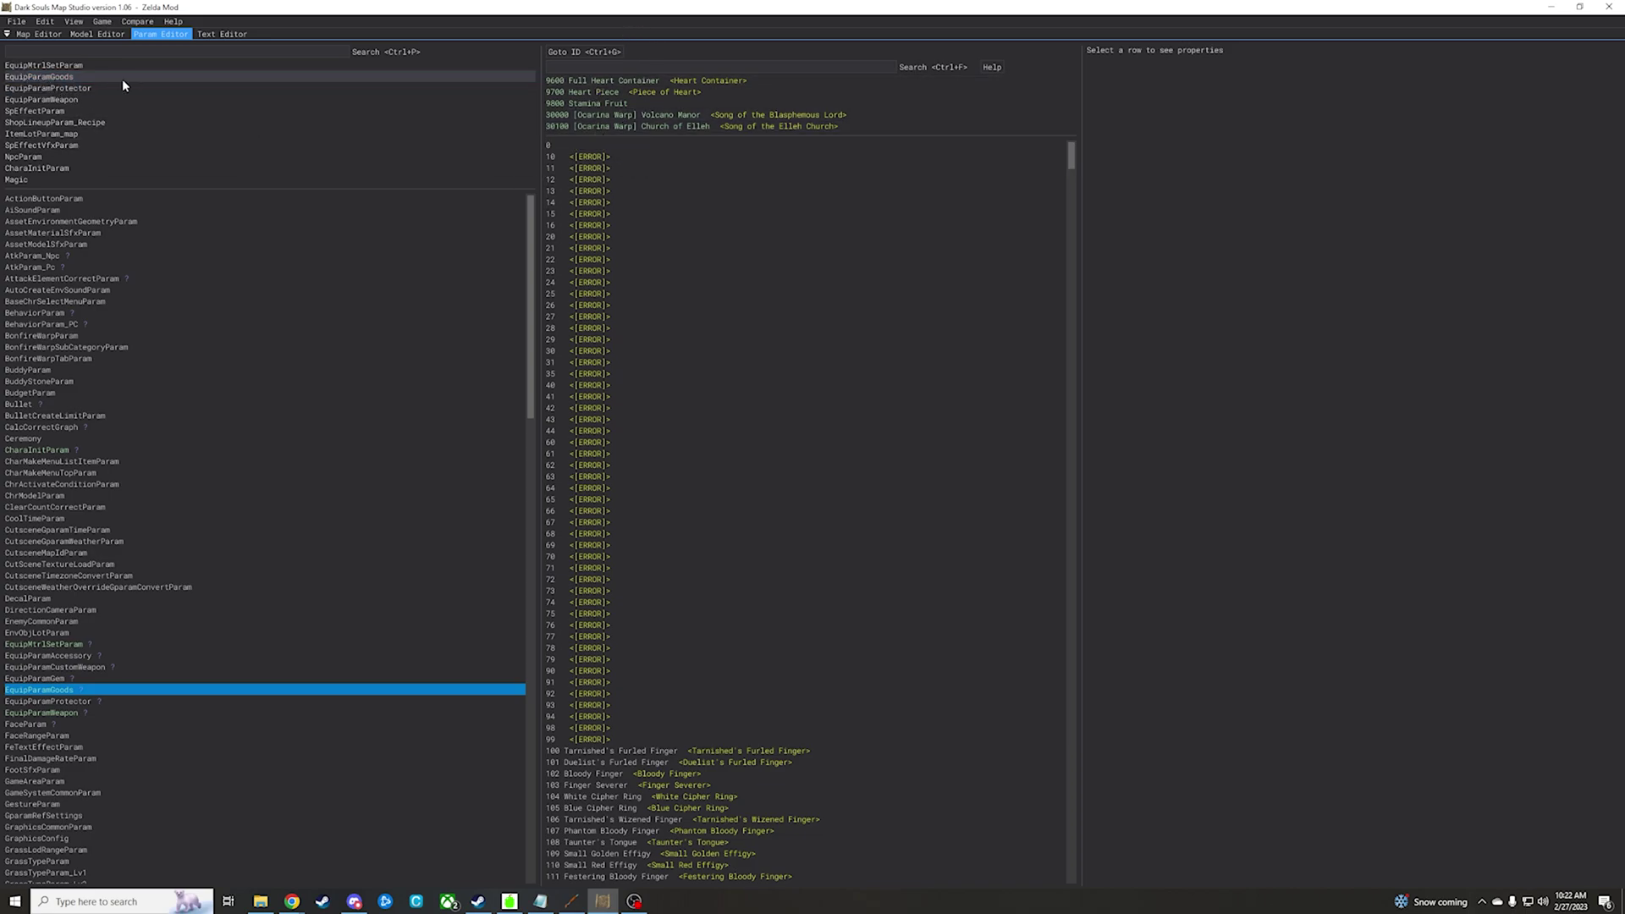
drag(122, 79, 53, 83)
click(54, 78)
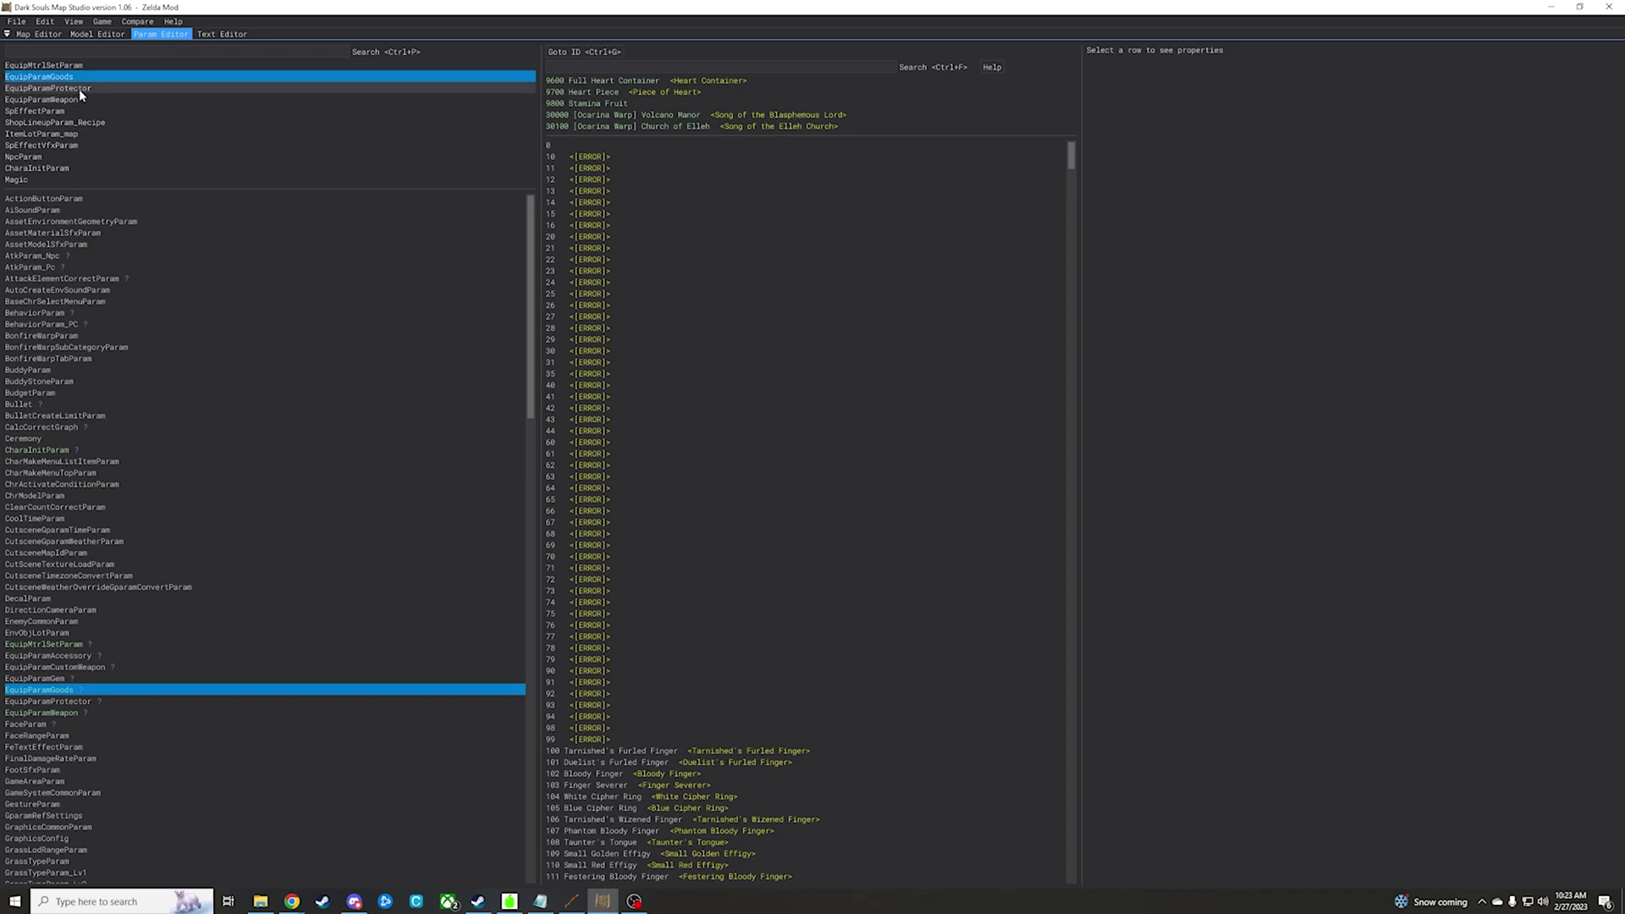
click(598, 83)
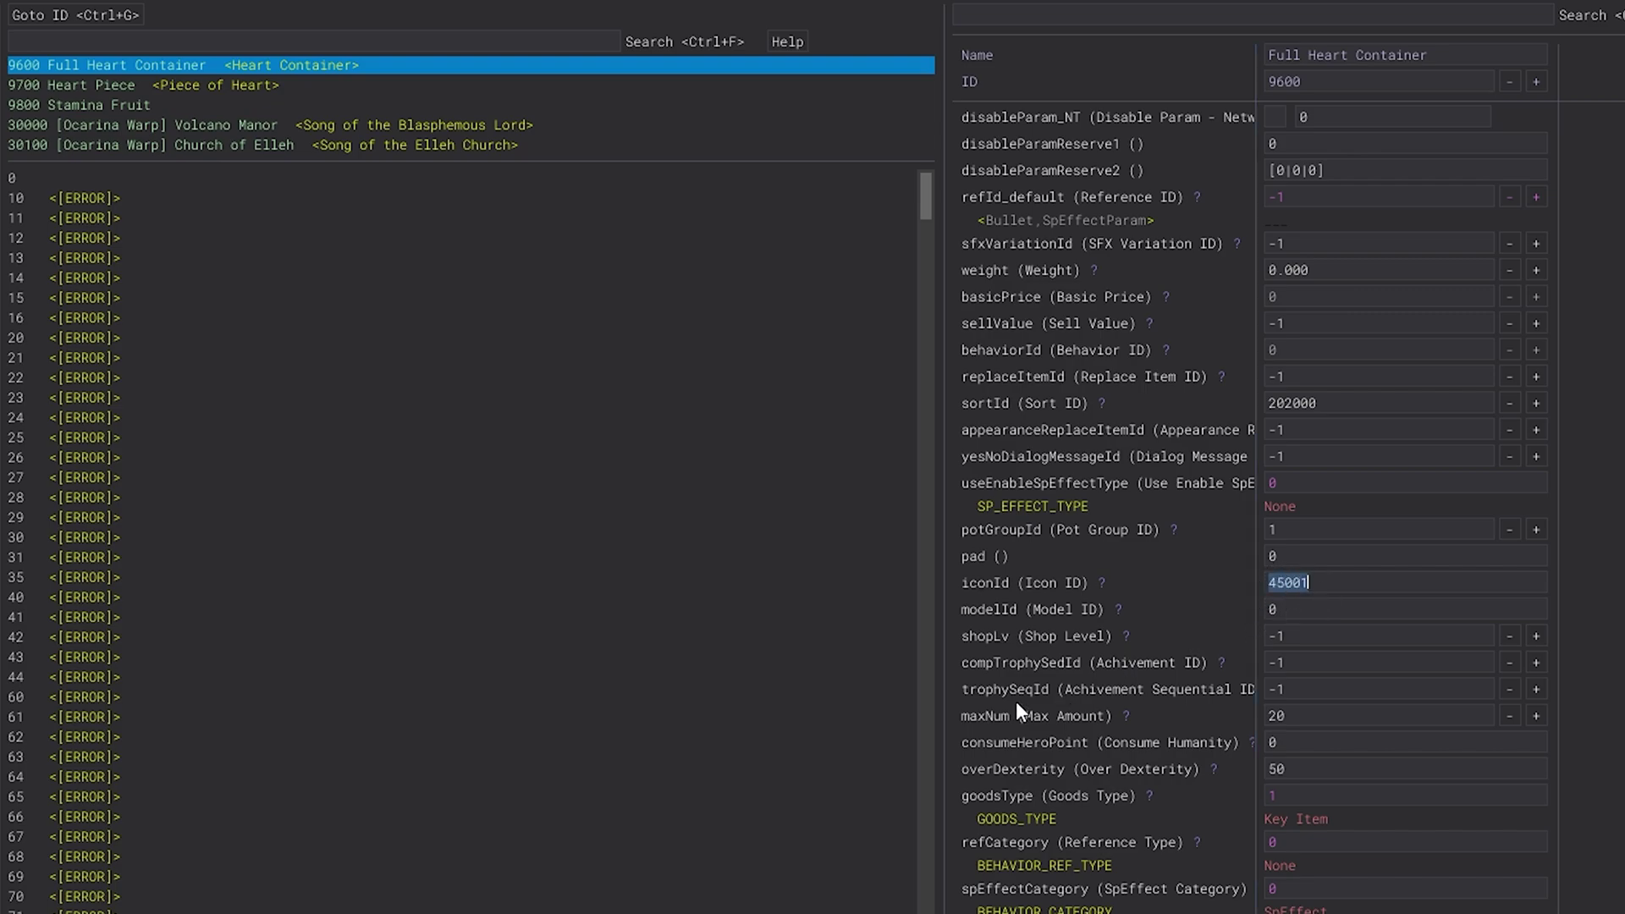
click(1230, 580)
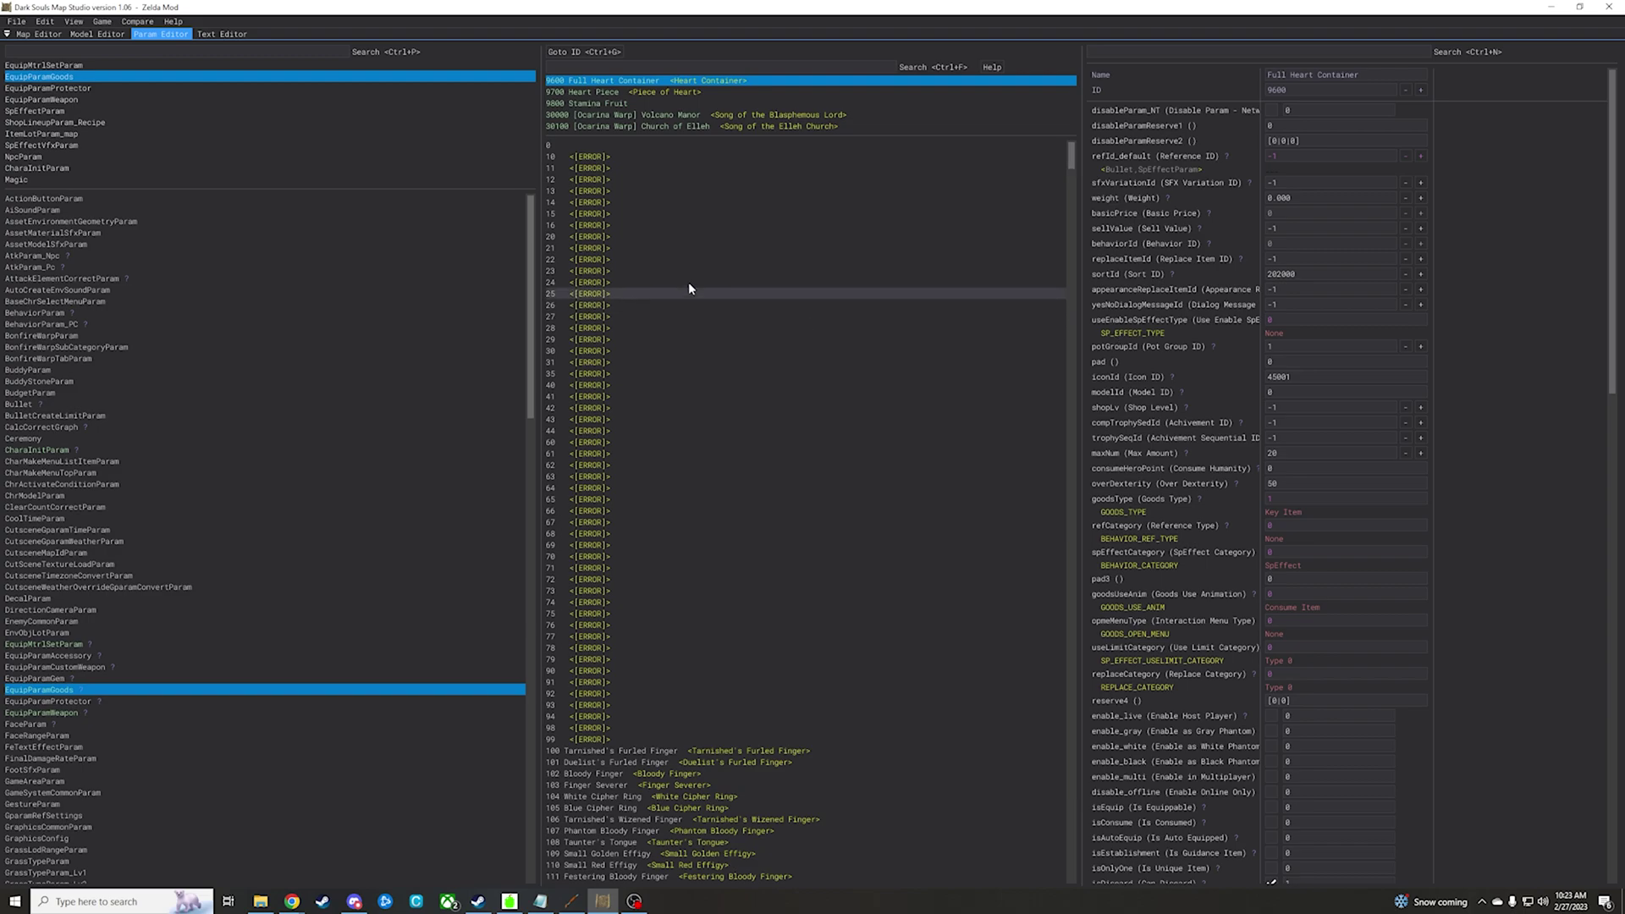
click(16, 21)
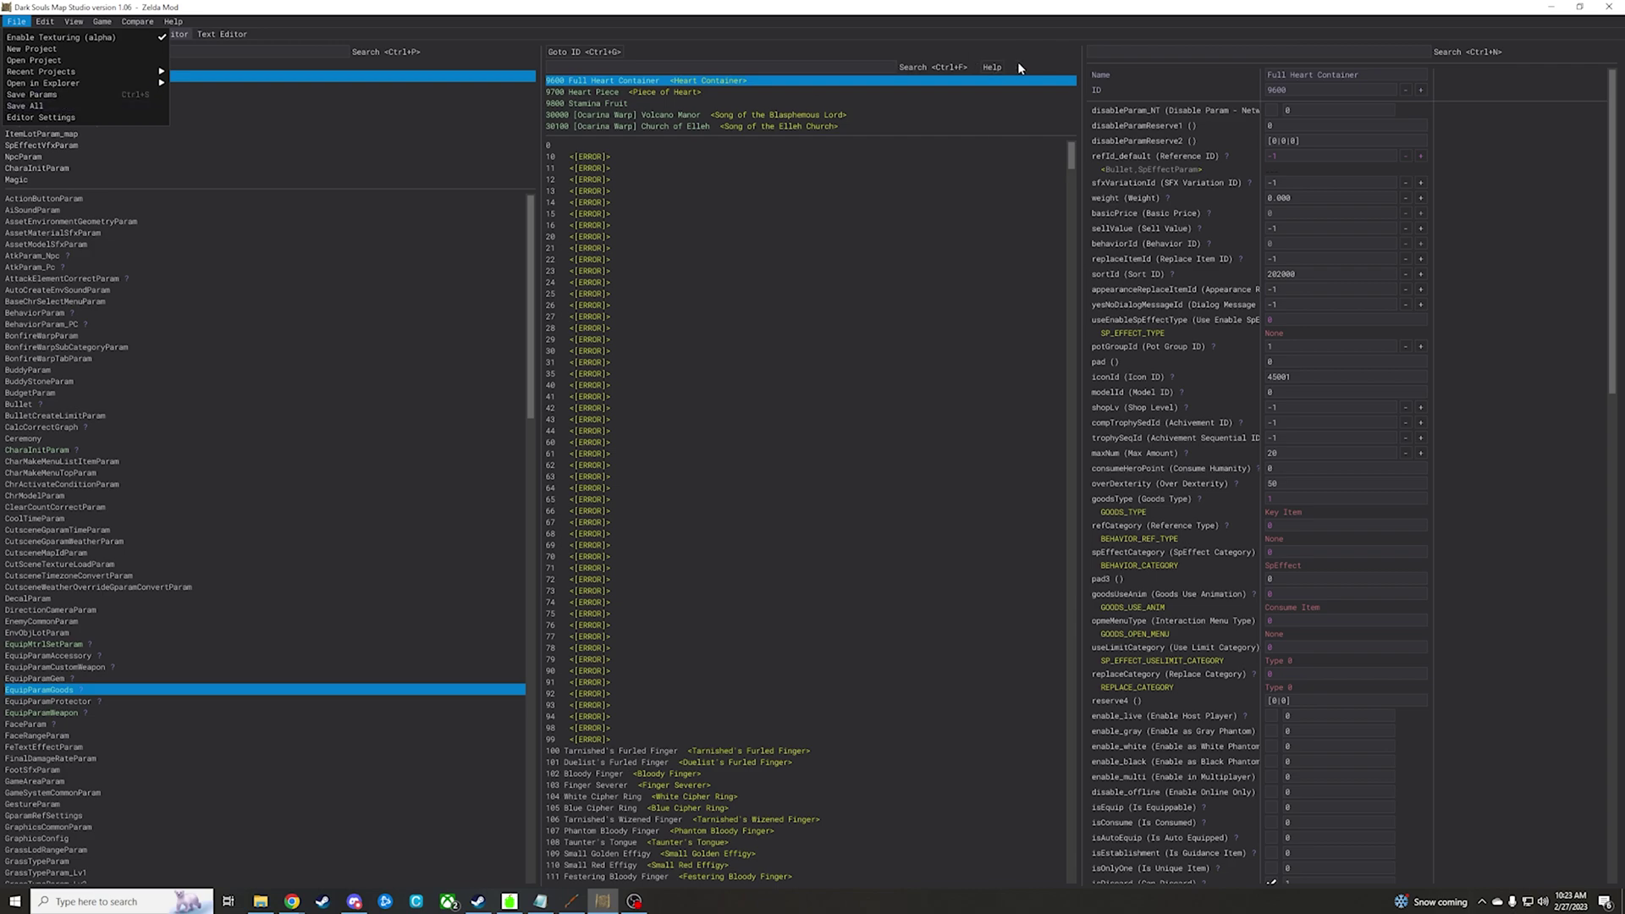
click(1554, 8)
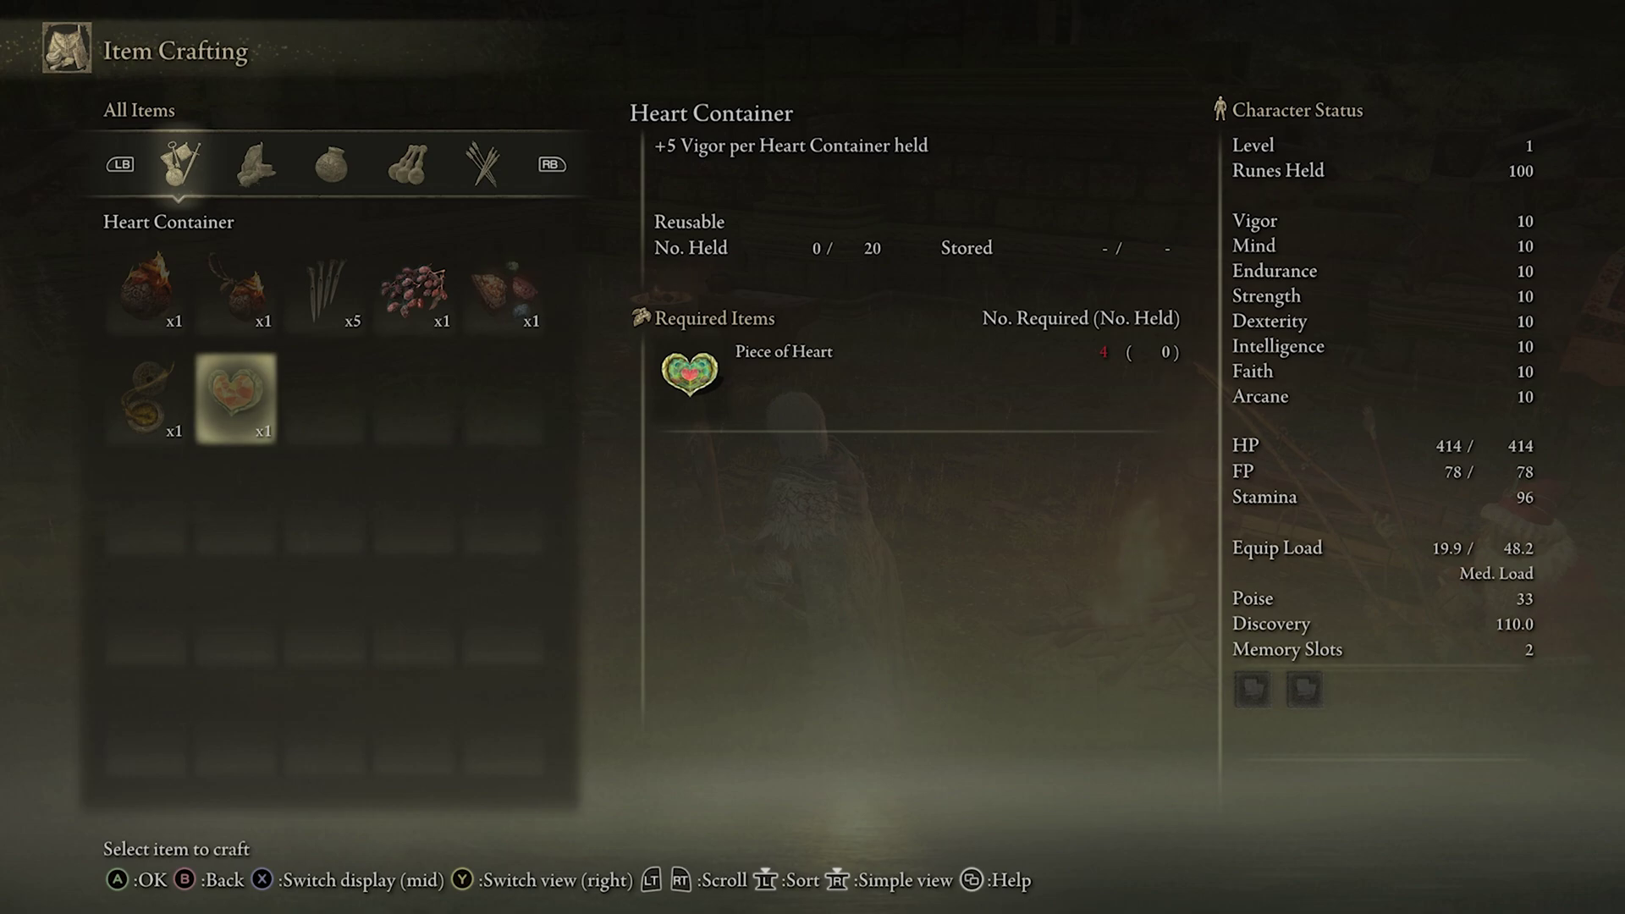
Switch the Heart Container's details in Elden Ring's Item Crafting screen to the view with its icon and item effect.
key(x)
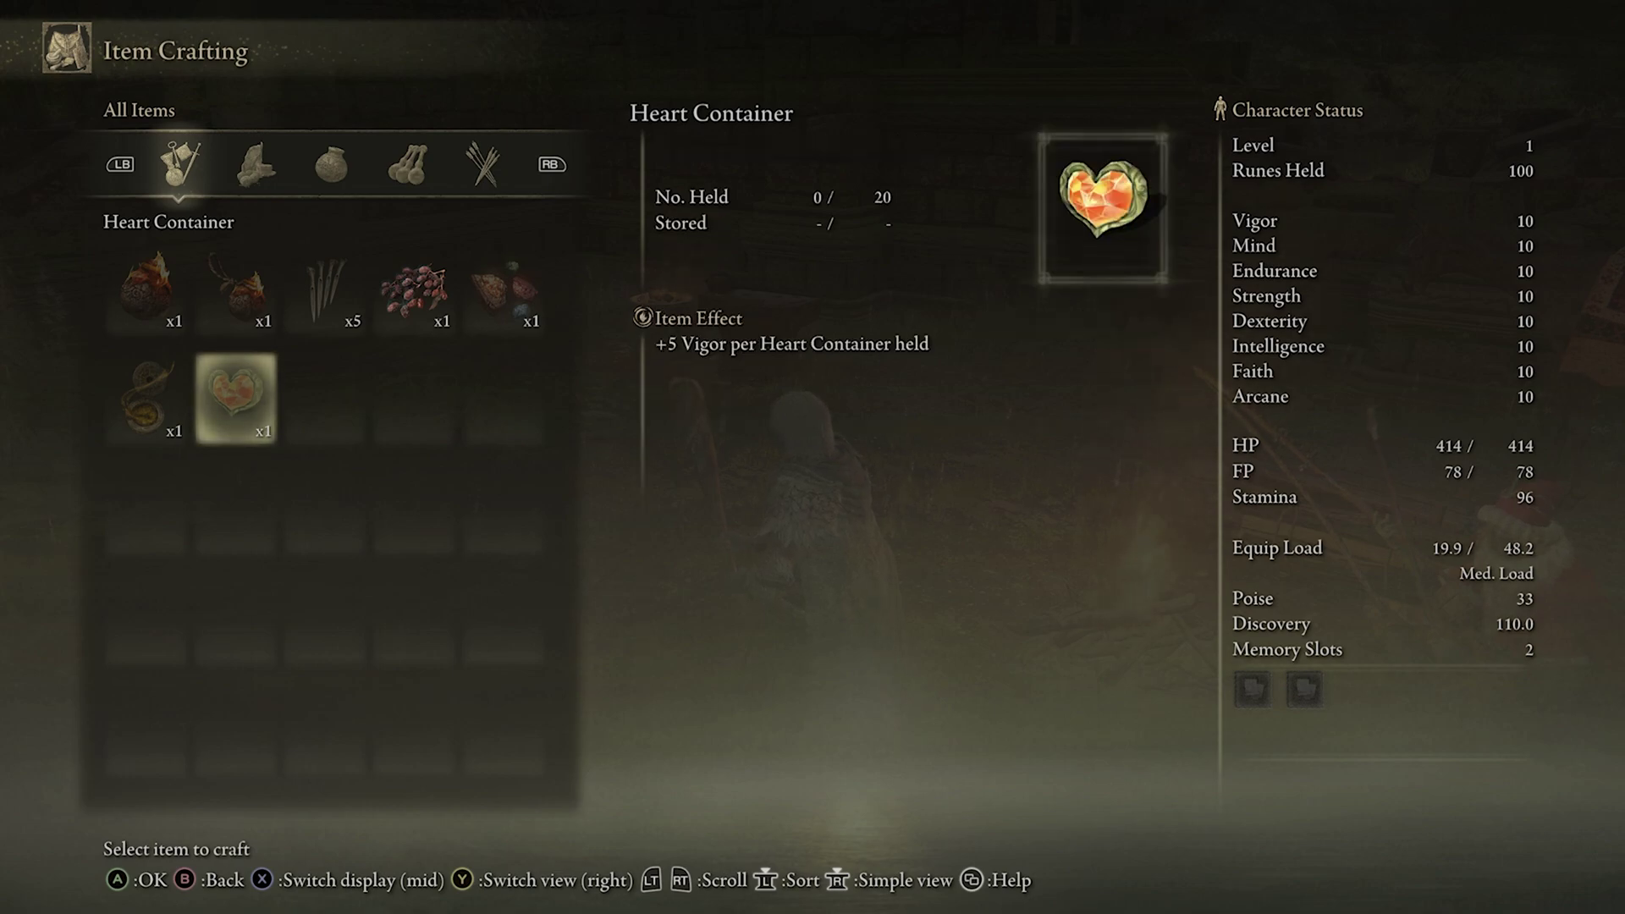